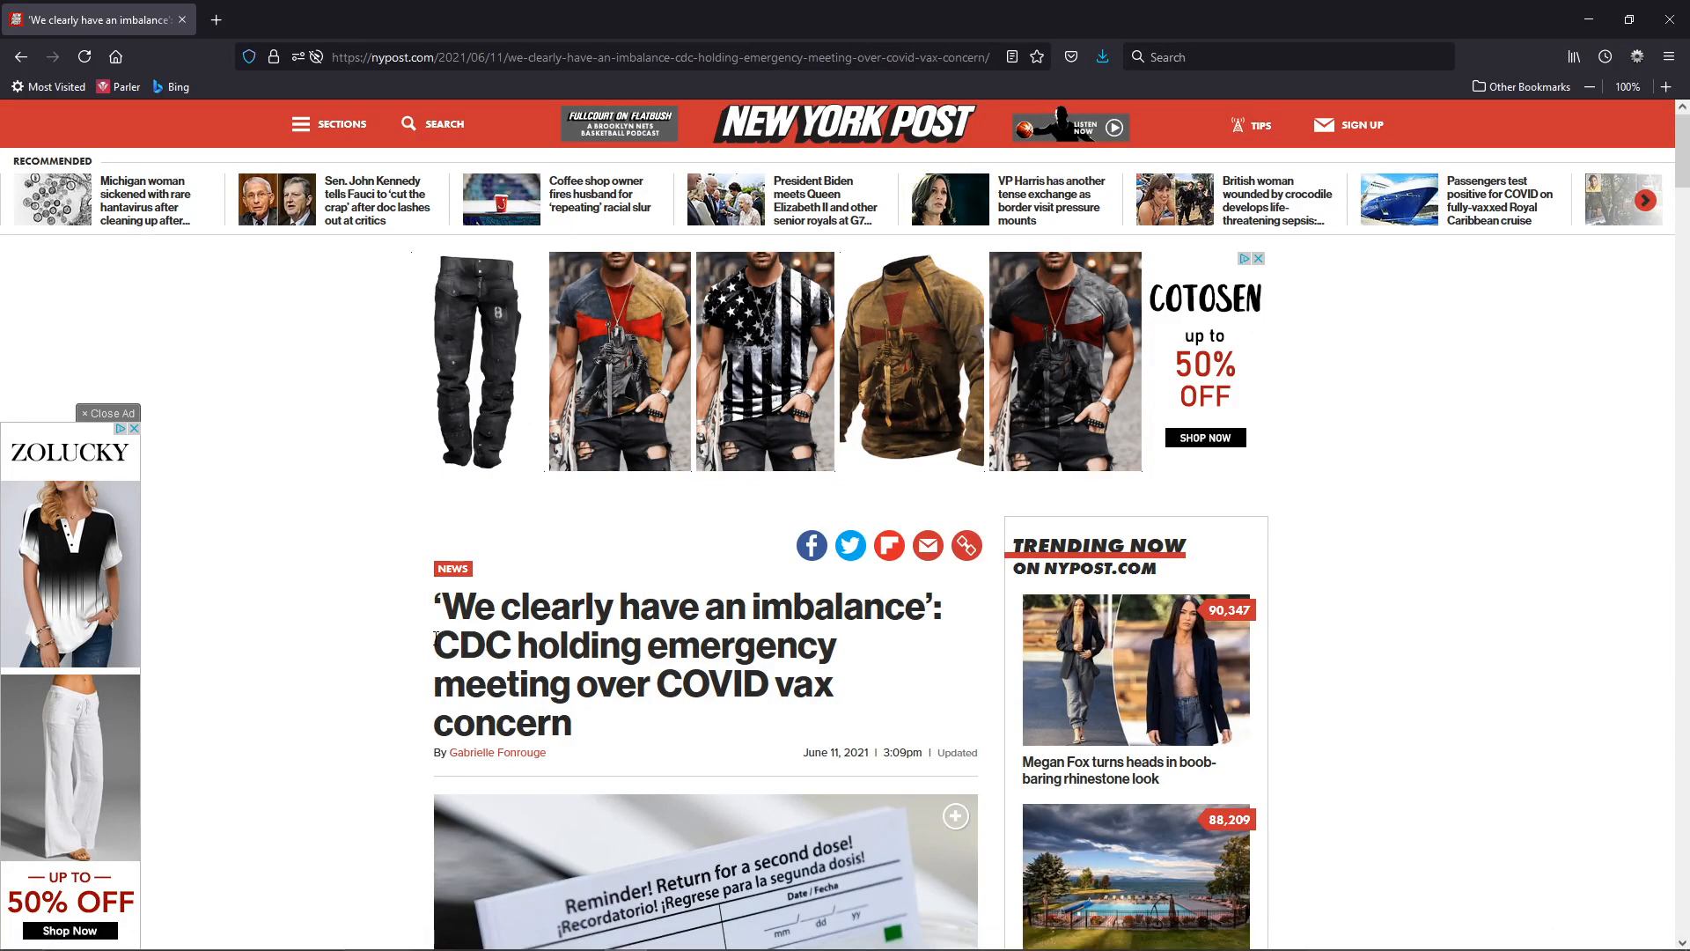
- Highlight the CDC emergency meeting part of the headline, then clear it
mouse_move(436, 640)
mouse_down()
mouse_move(616, 687)
mouse_move(610, 735)
mouse_up()
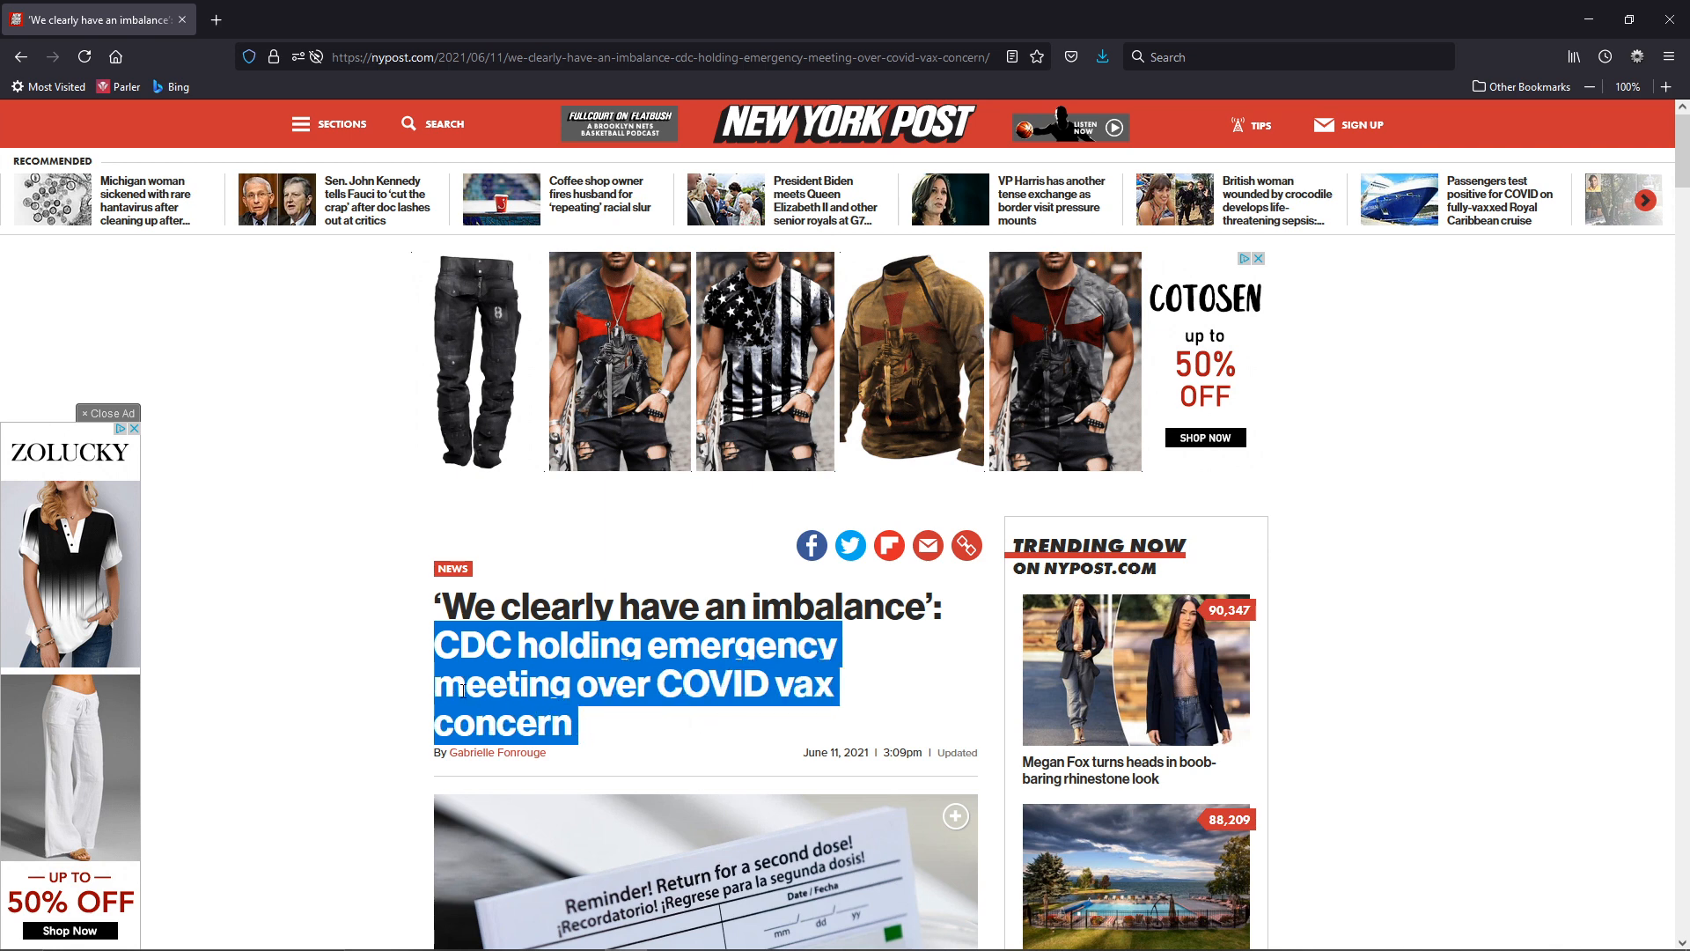
scroll(422, 684, down, 1)
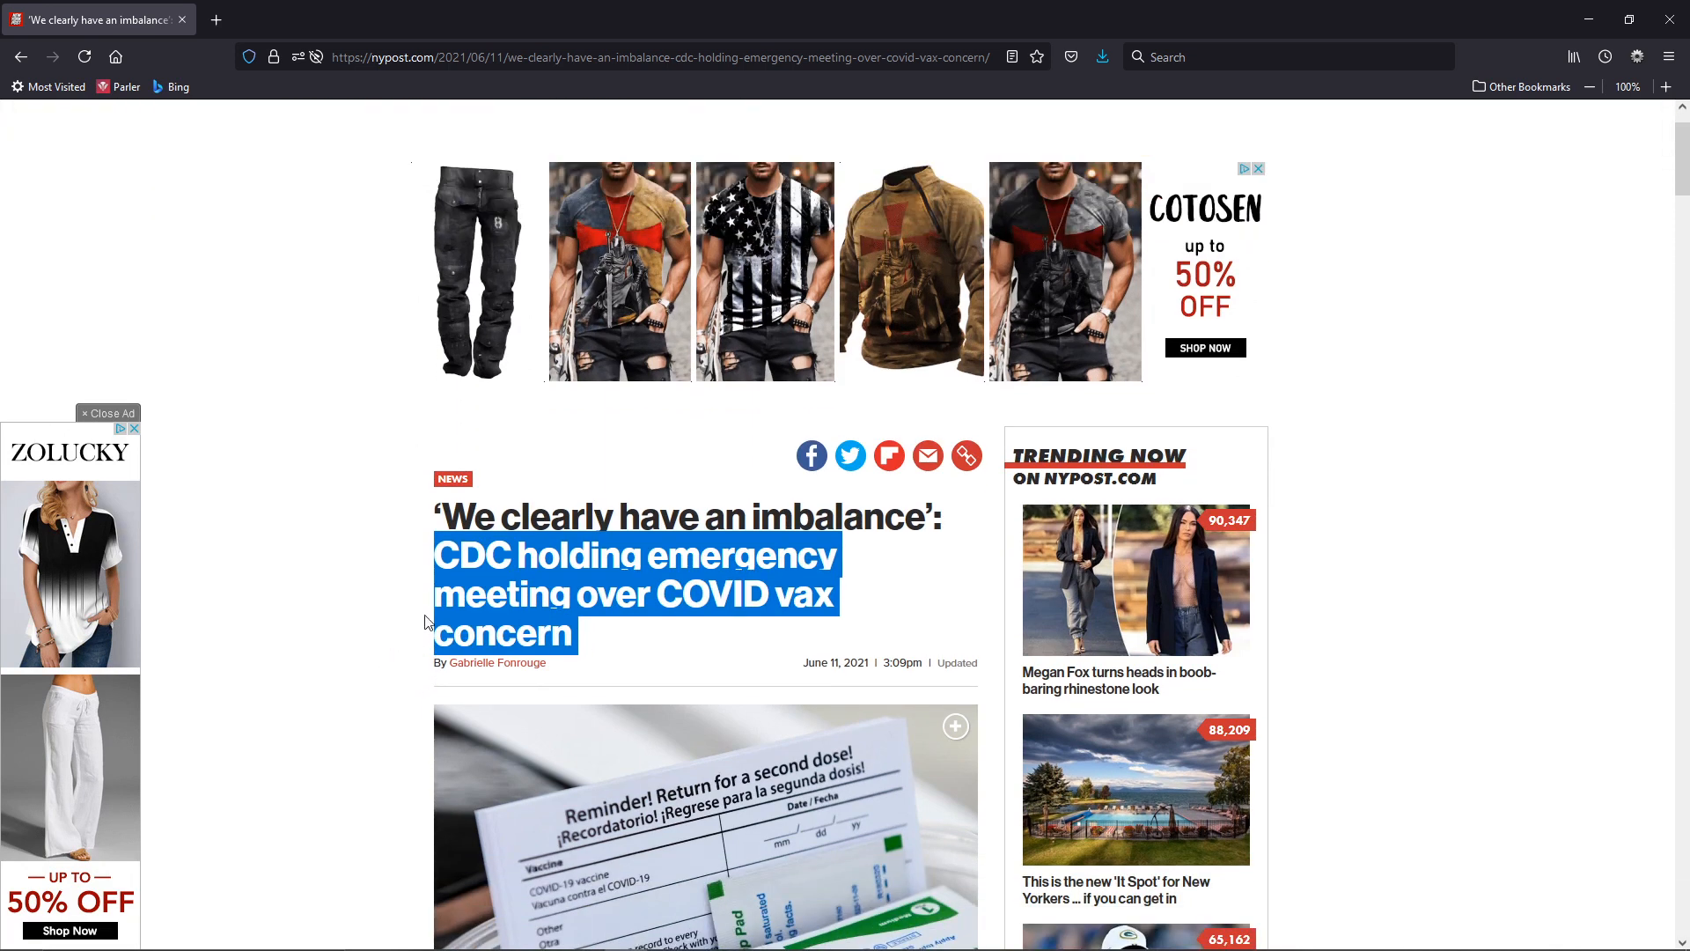
scroll(426, 621, up, 1)
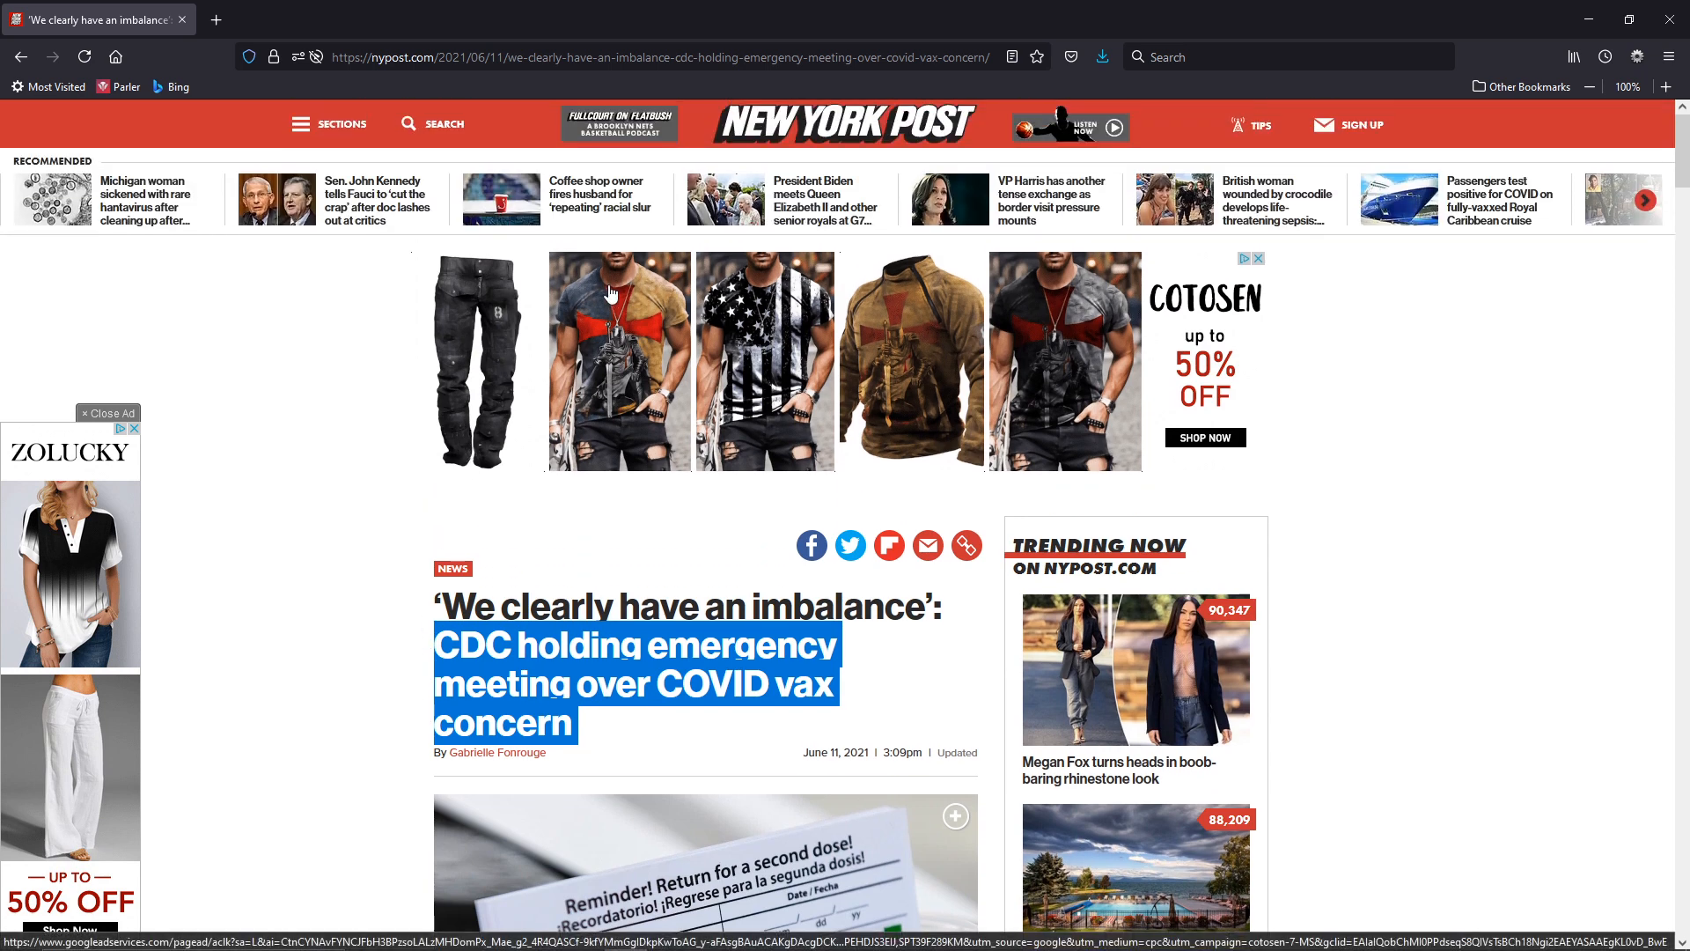
click(404, 714)
scroll(410, 700, down, 1)
scroll(409, 698, down, 3)
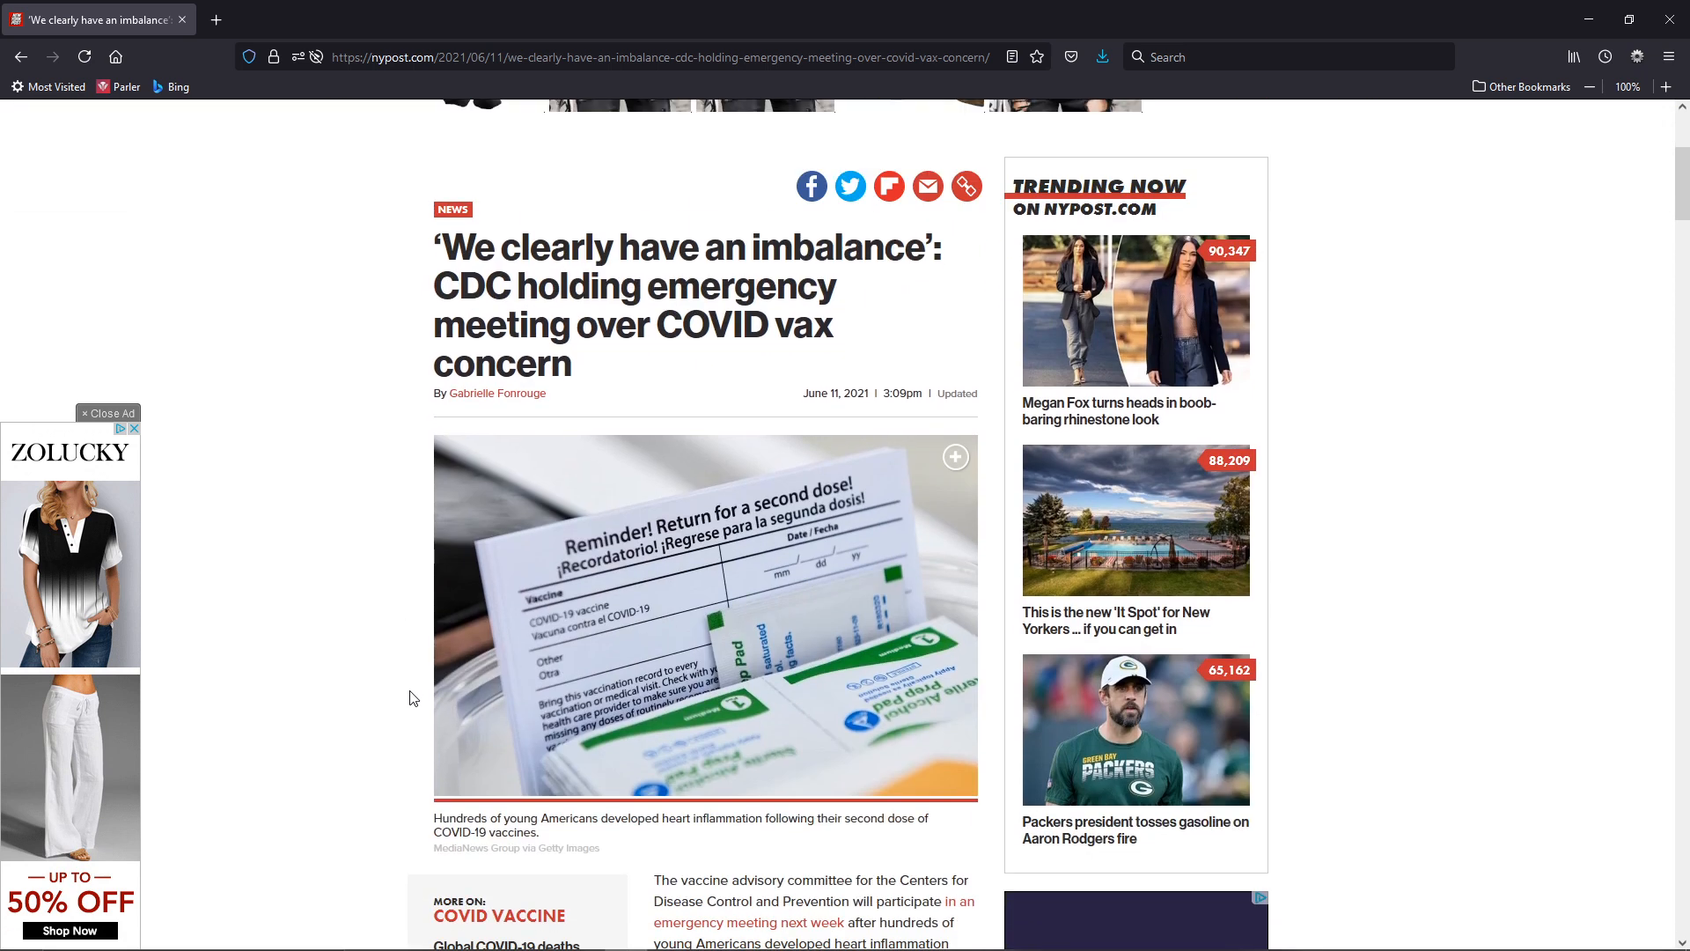
scroll(411, 698, down, 4)
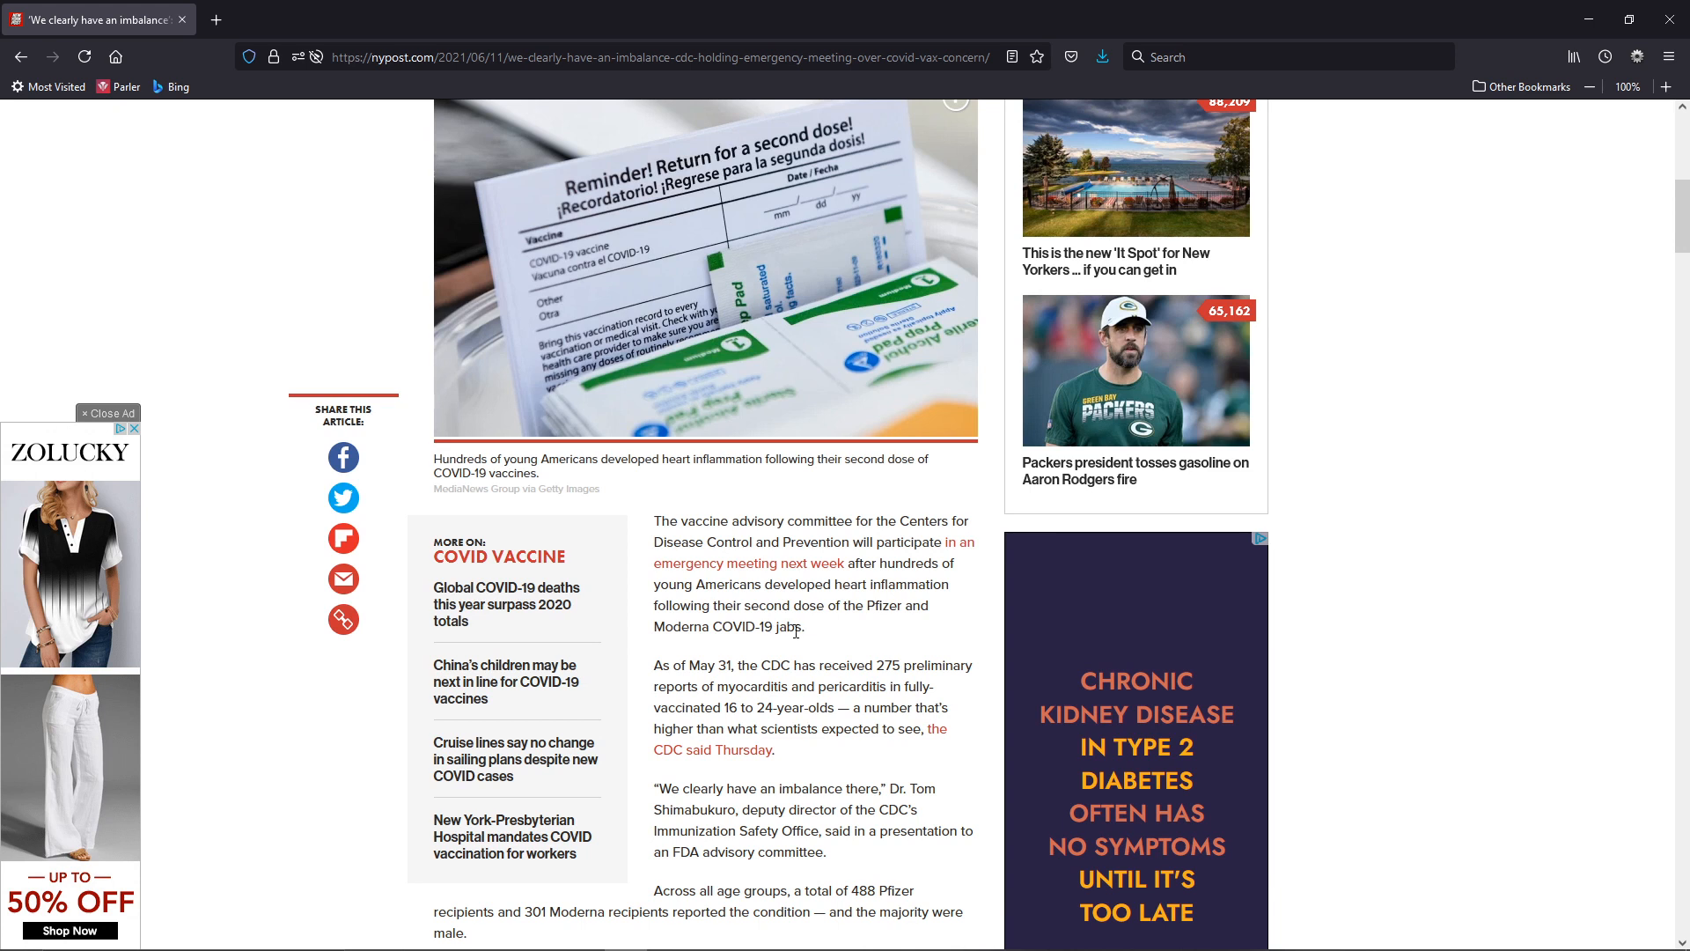
- Highlight the word 'jabs' in the first paragraph, then clear it
double_click(797, 629)
click(846, 603)
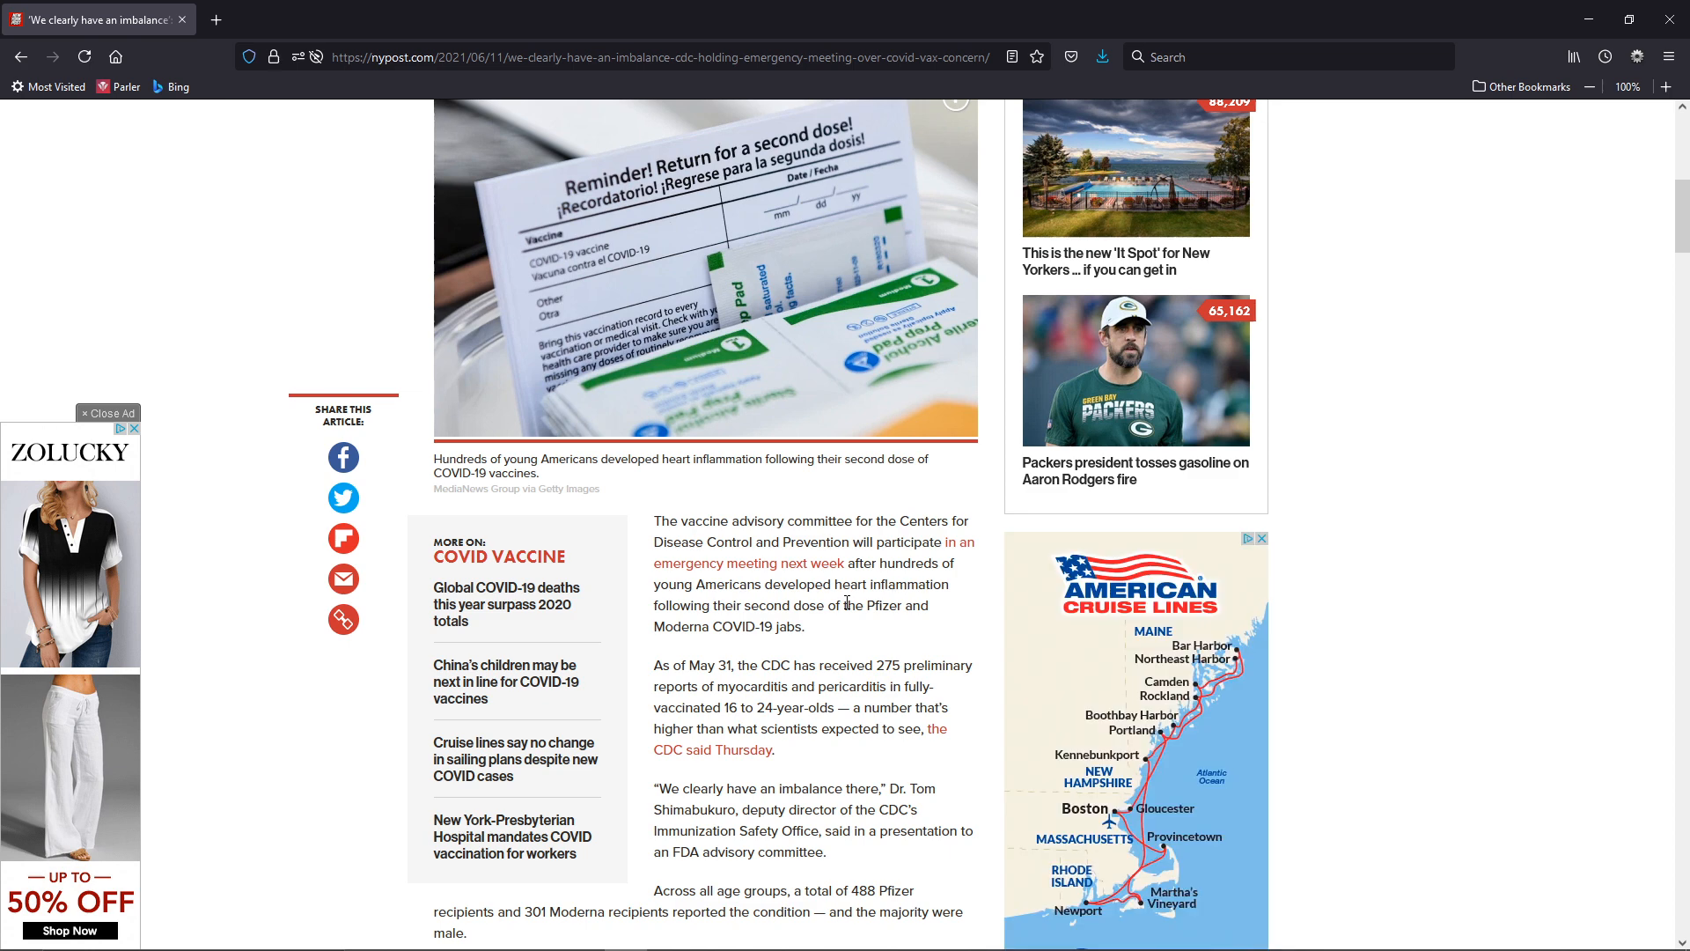
scroll(847, 604, up, 5)
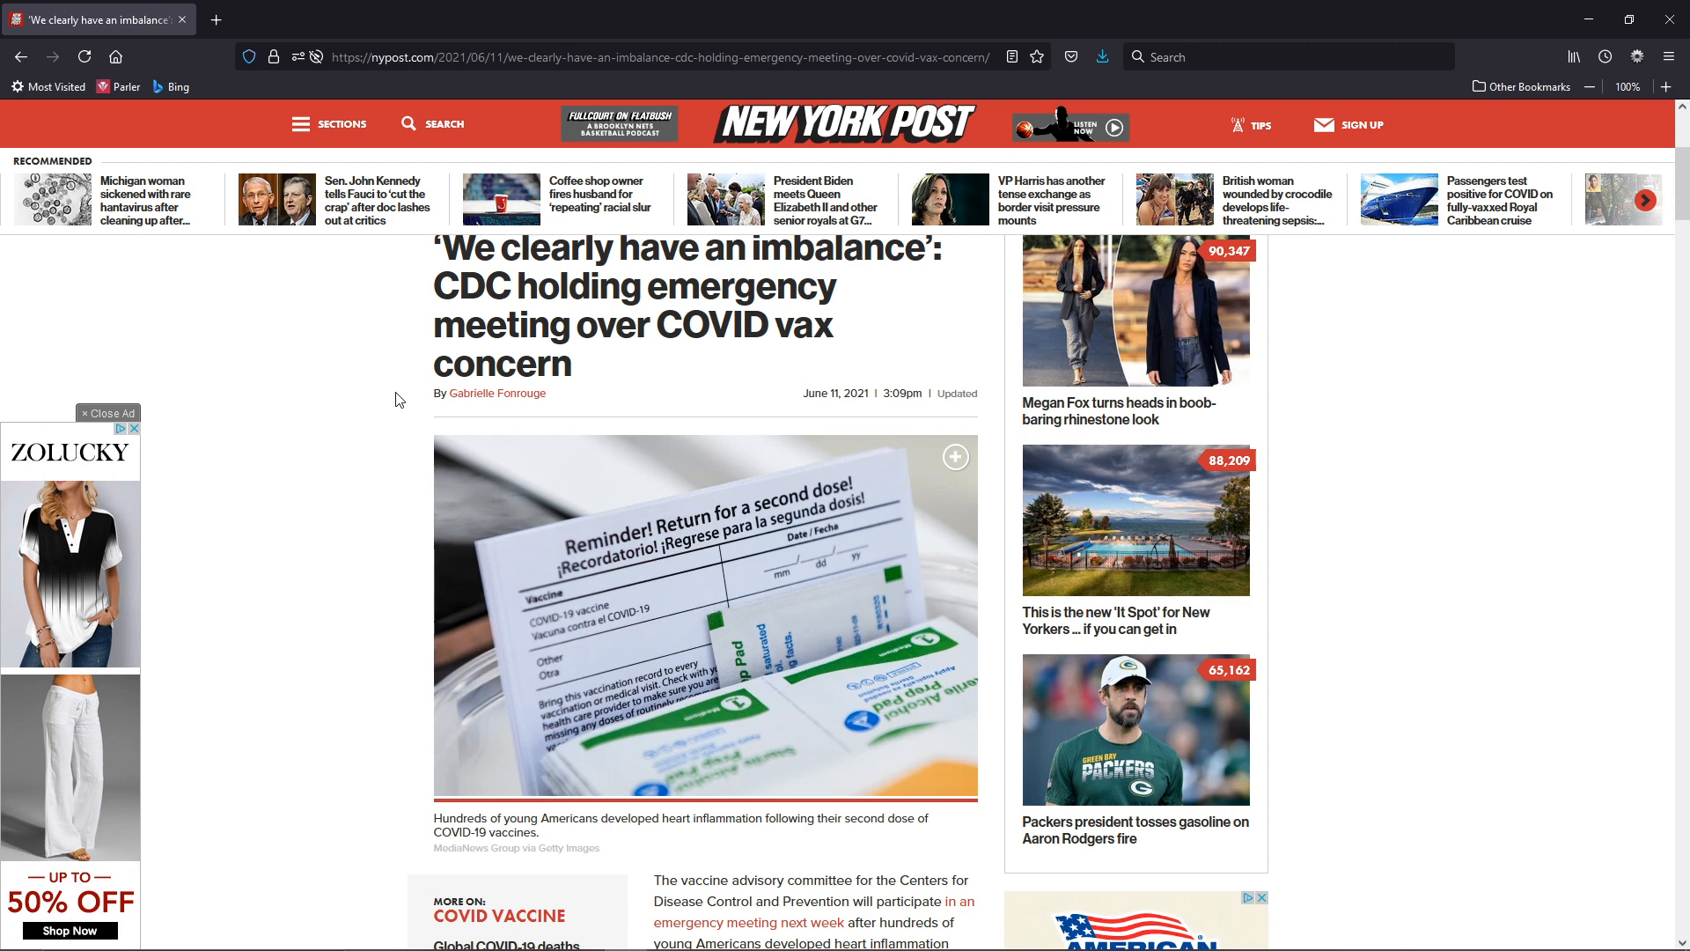
scroll(395, 400, down, 3)
scroll(395, 399, down, 2)
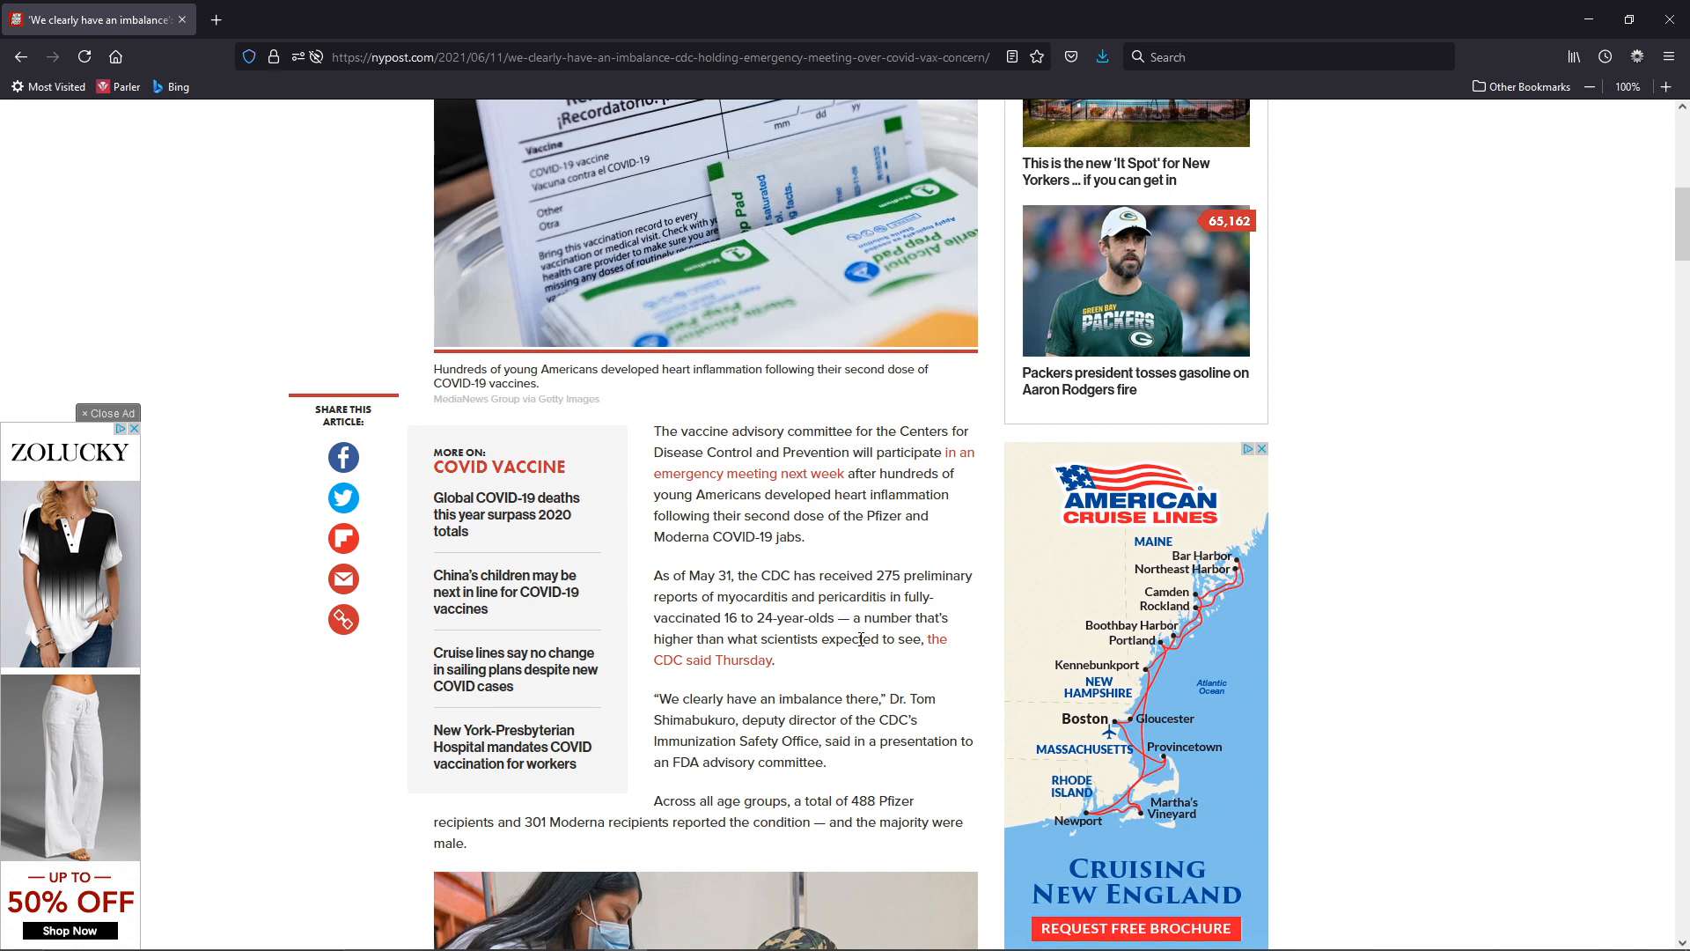
scroll(862, 640, down, 1)
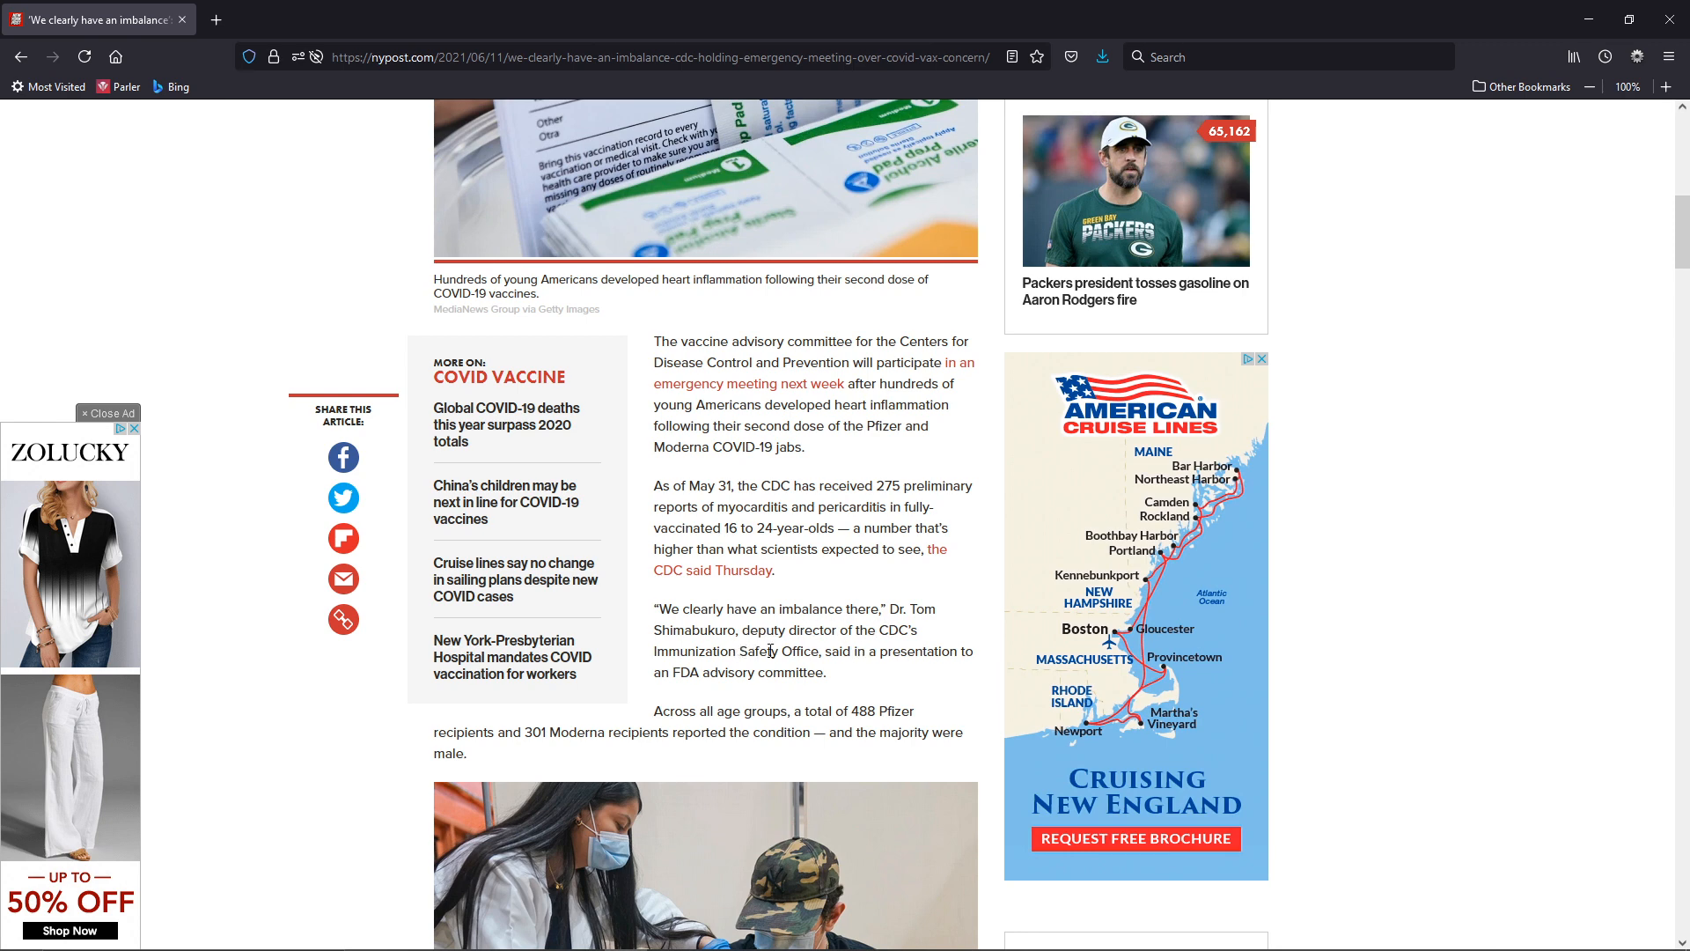
scroll(745, 644, down, 1)
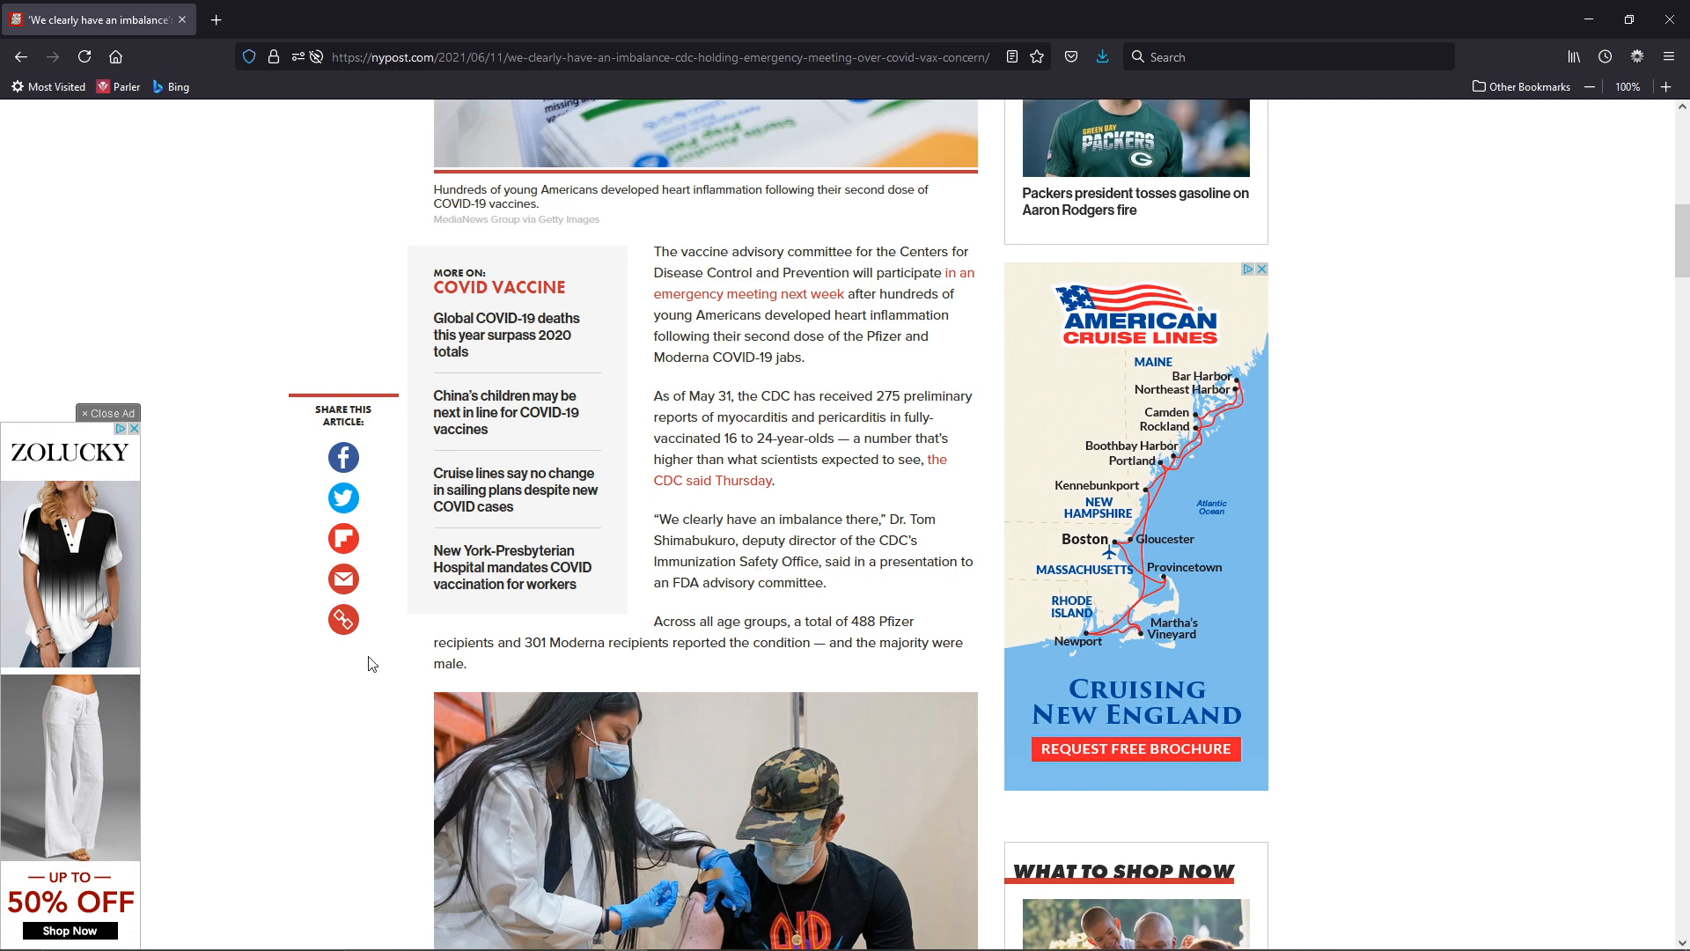
scroll(383, 668, down, 2)
scroll(409, 670, down, 2)
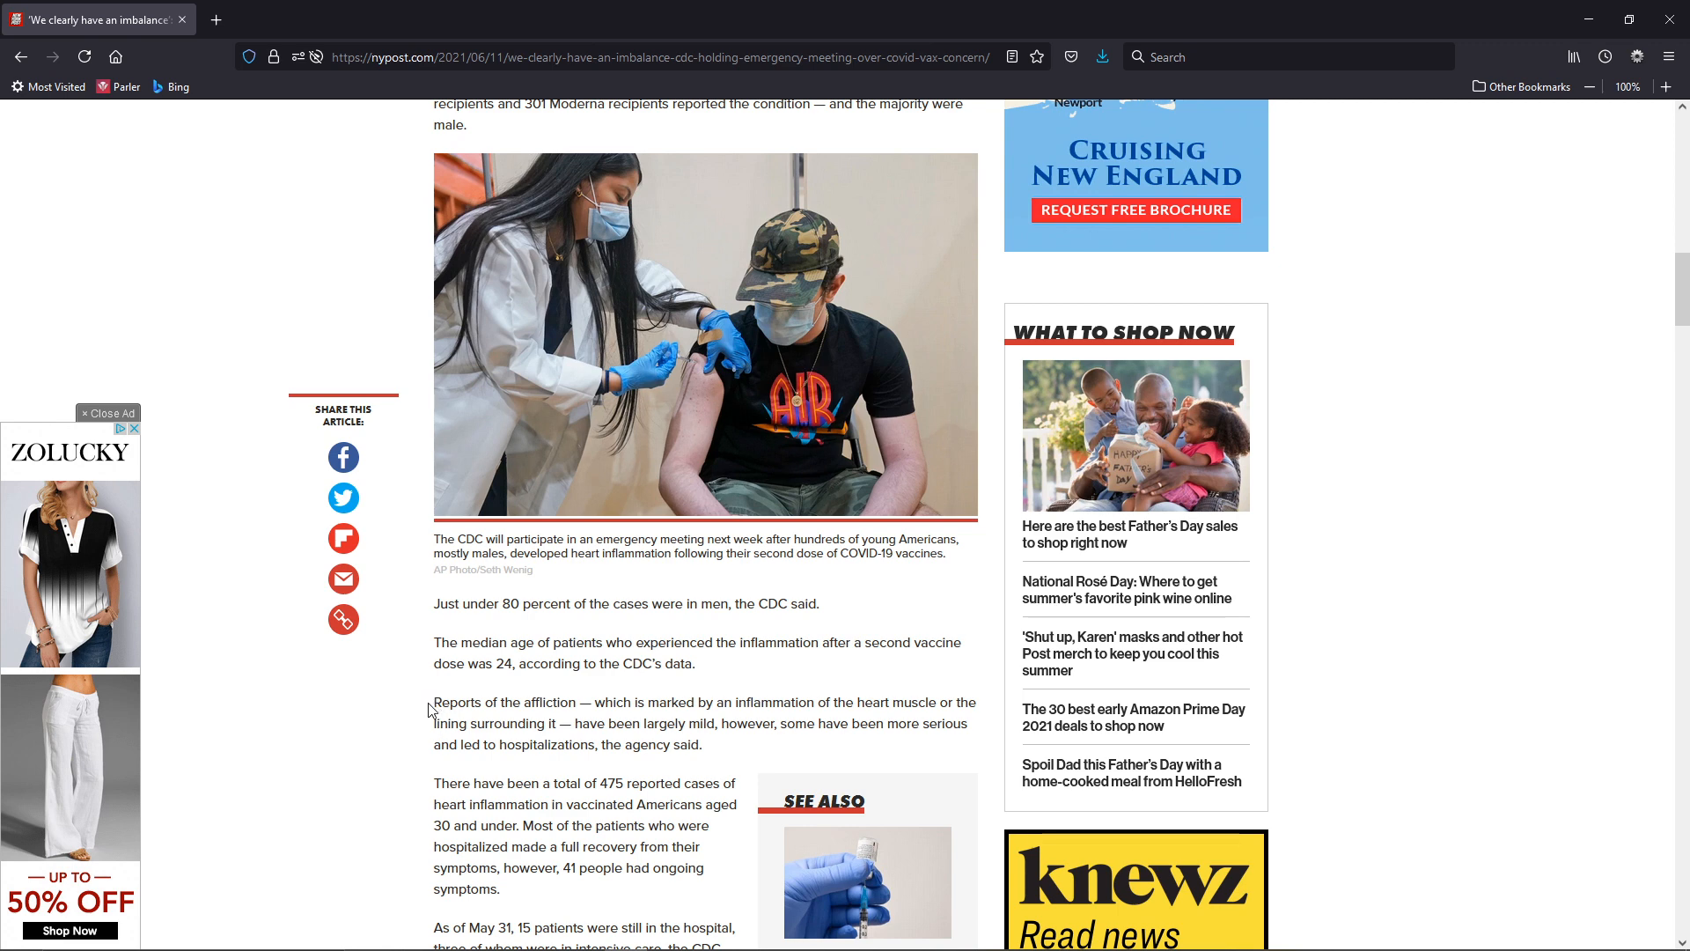
scroll(431, 714, down, 1)
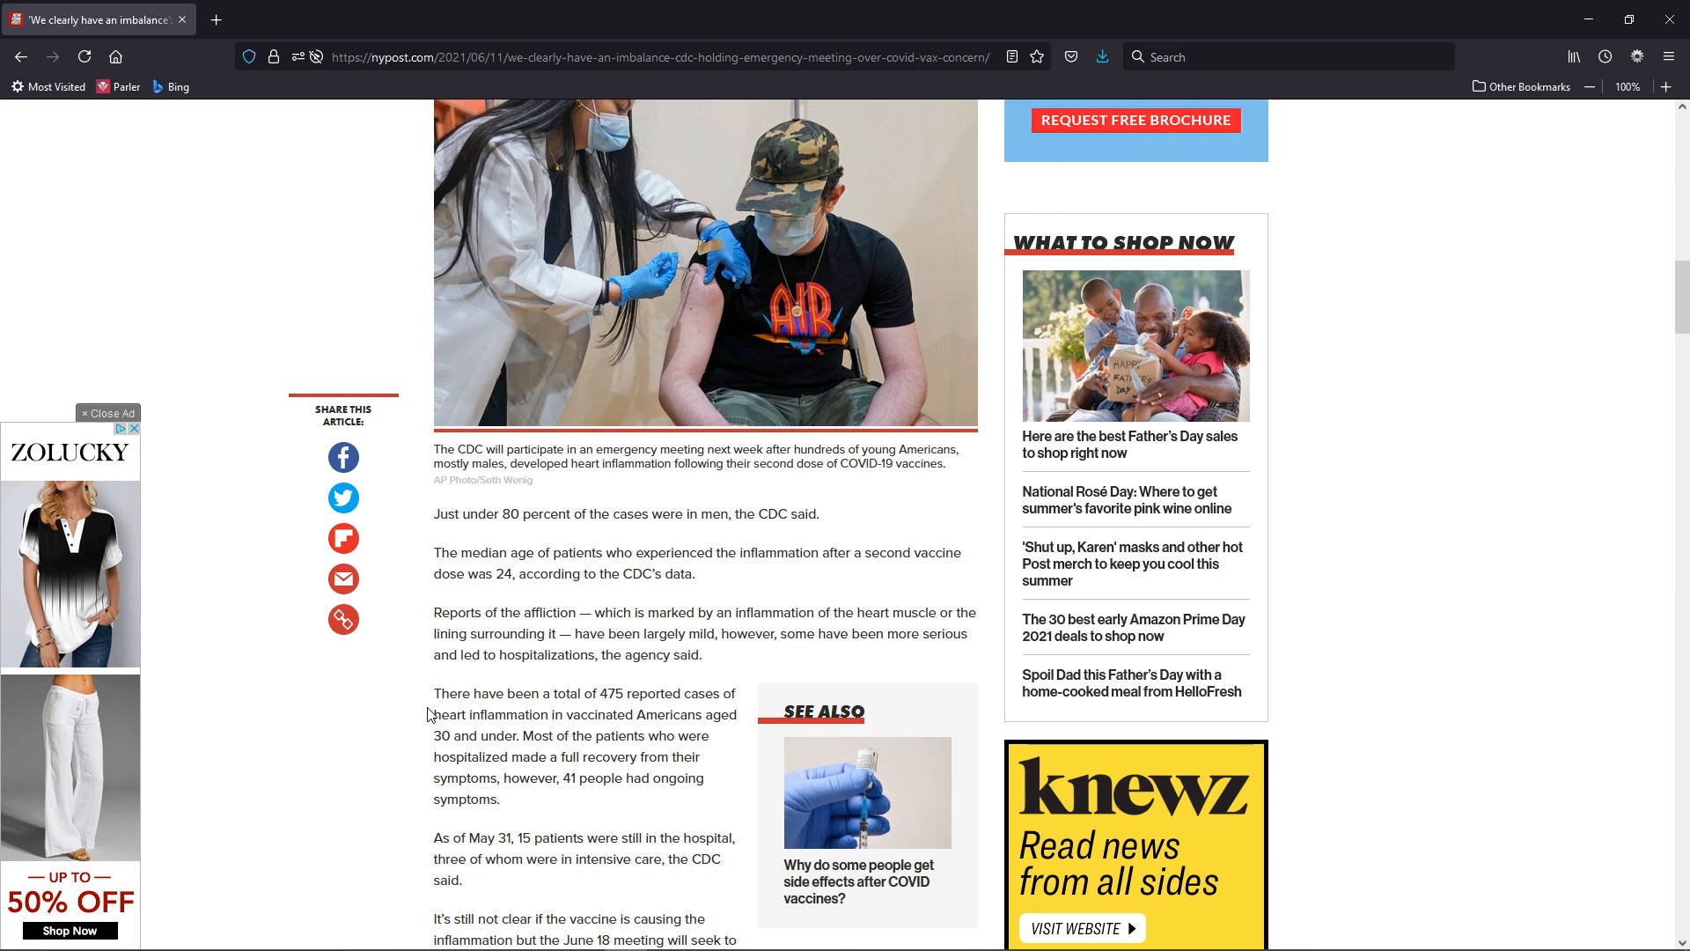
scroll(429, 714, down, 1)
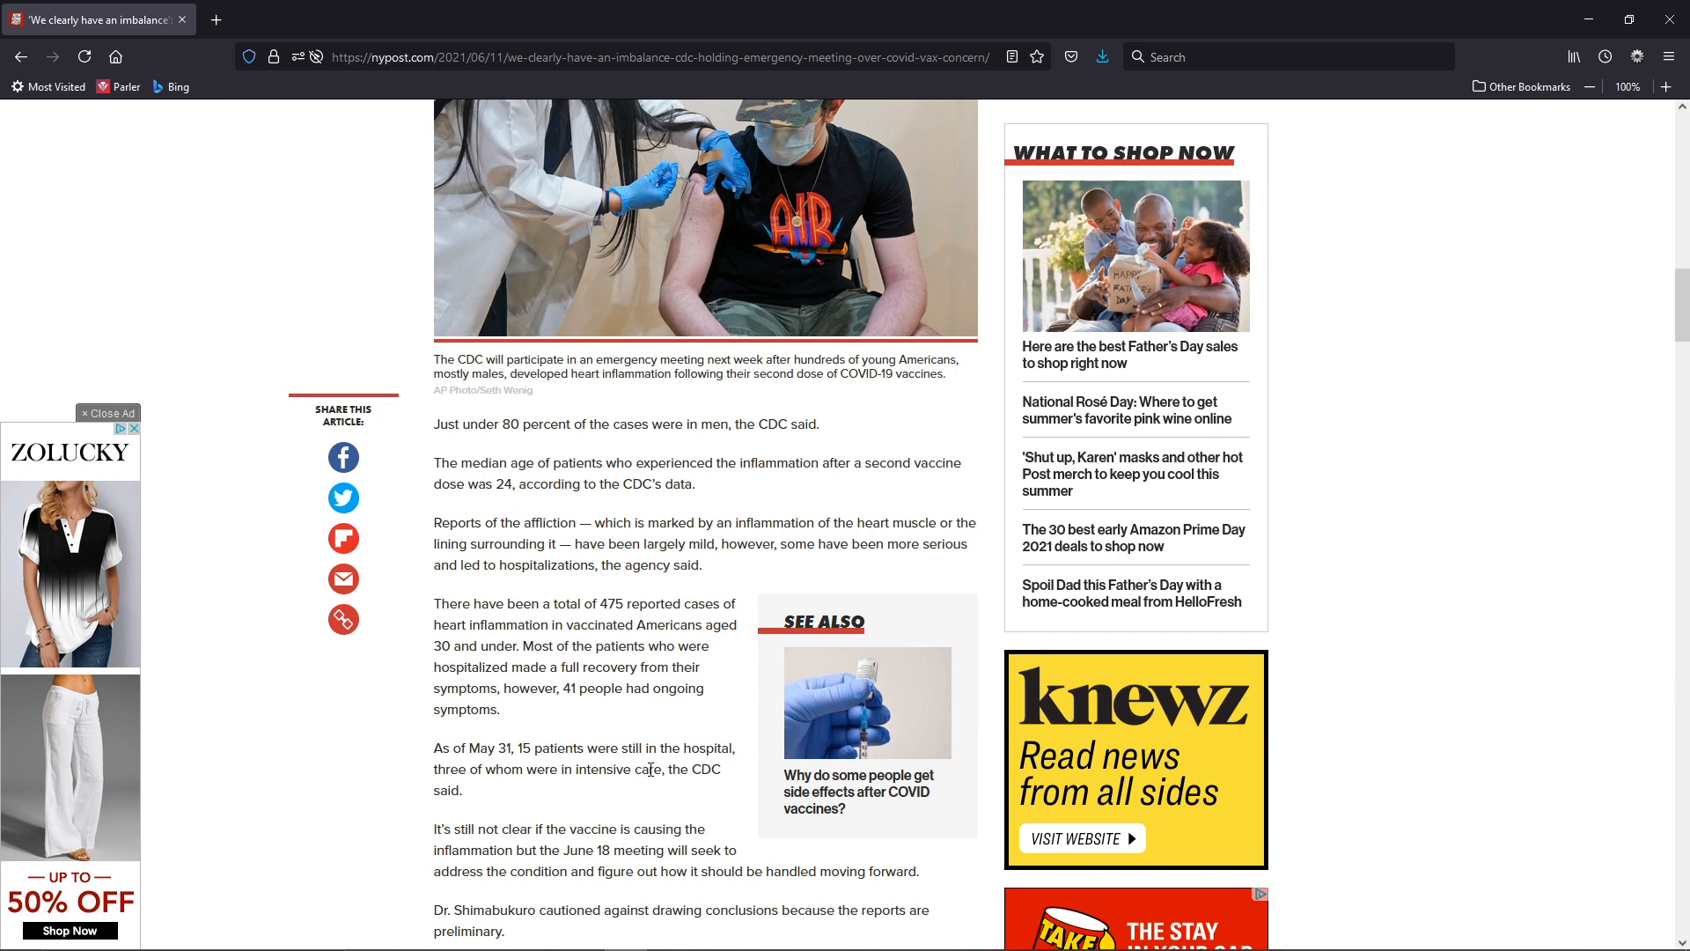
scroll(442, 780, down, 3)
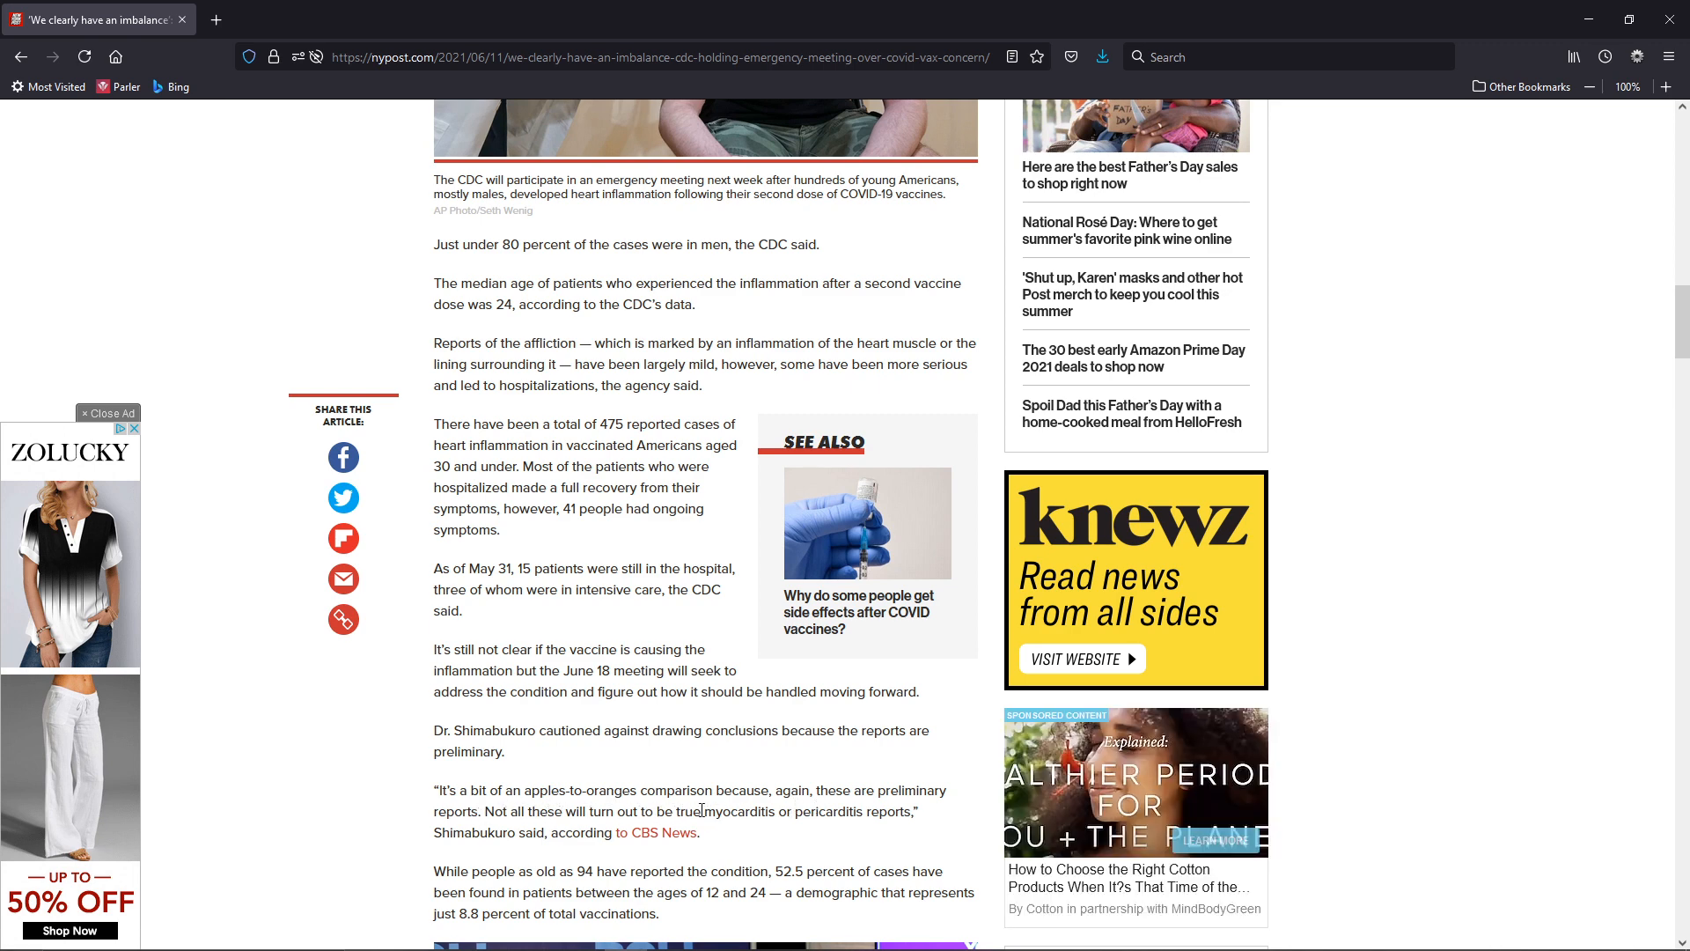
scroll(547, 802, down, 1)
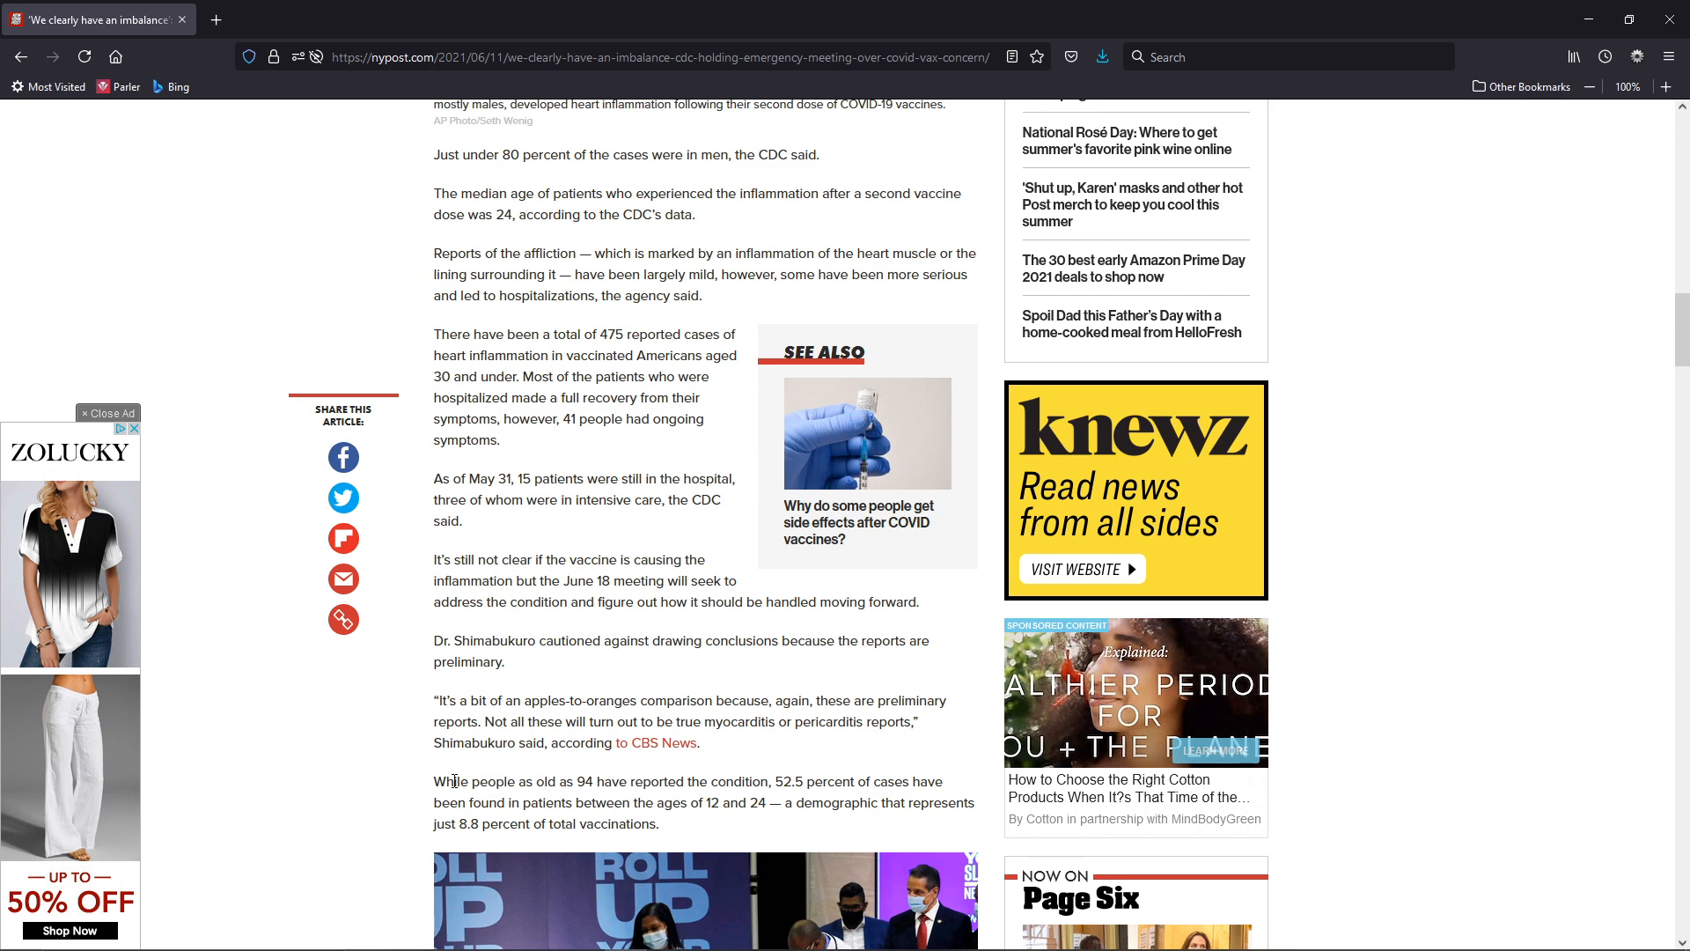
scroll(463, 780, down, 1)
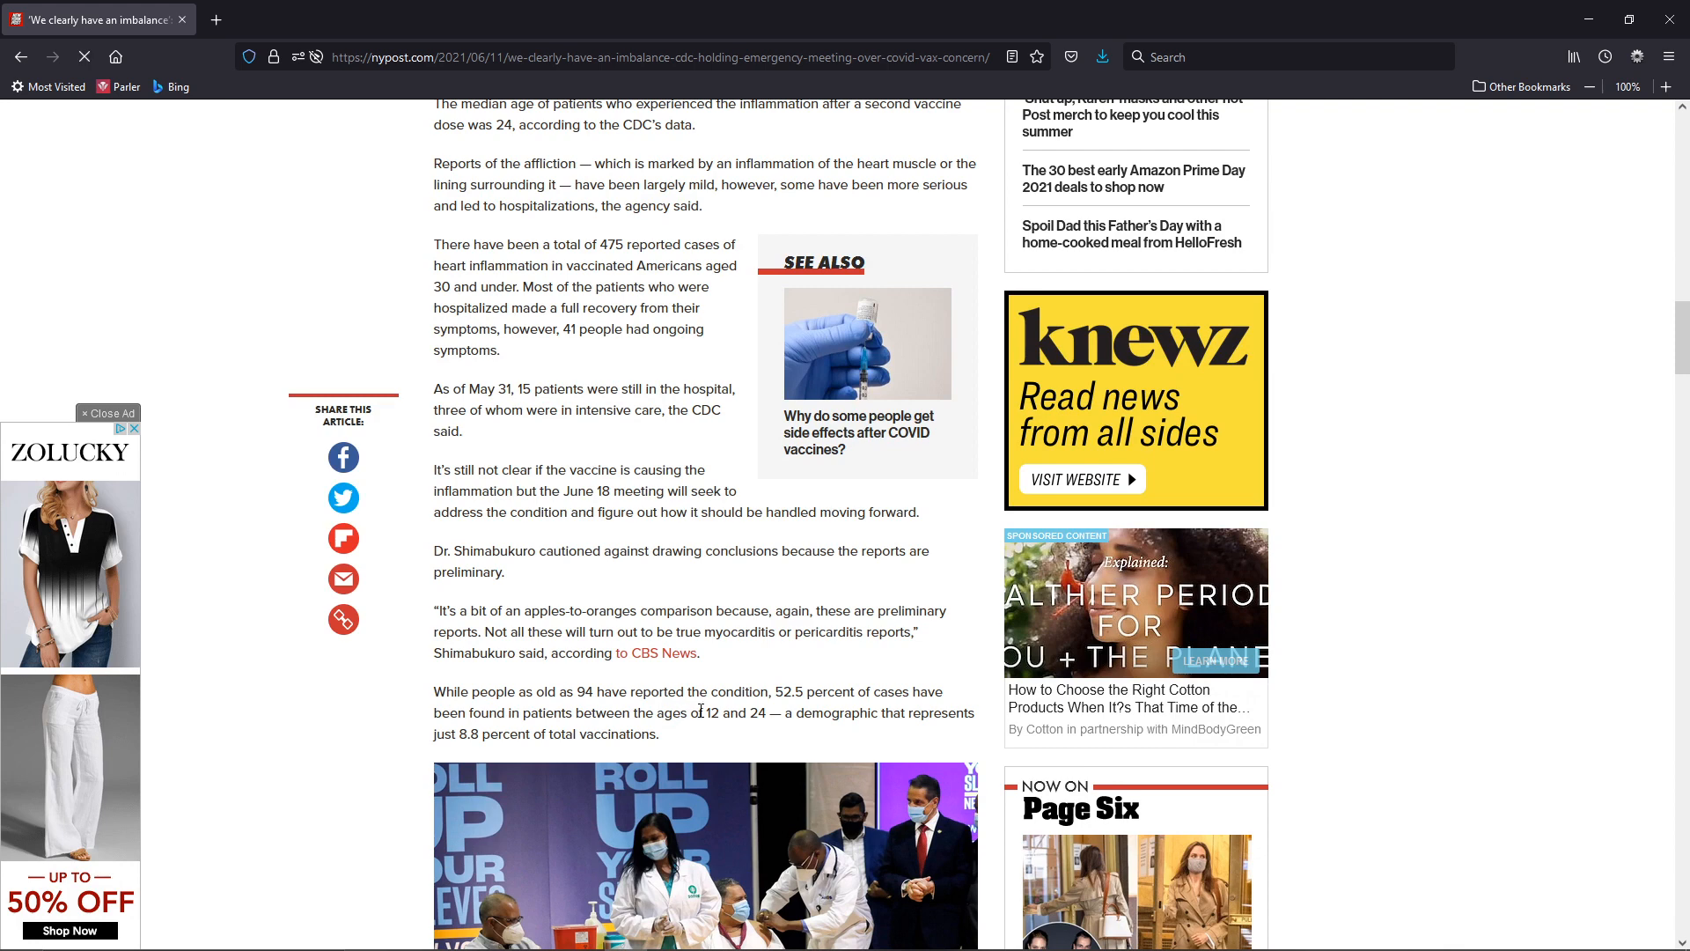
- Highlight the ages '12 and 24' in the 52.5 percent paragraph
drag(707, 713, 770, 714)
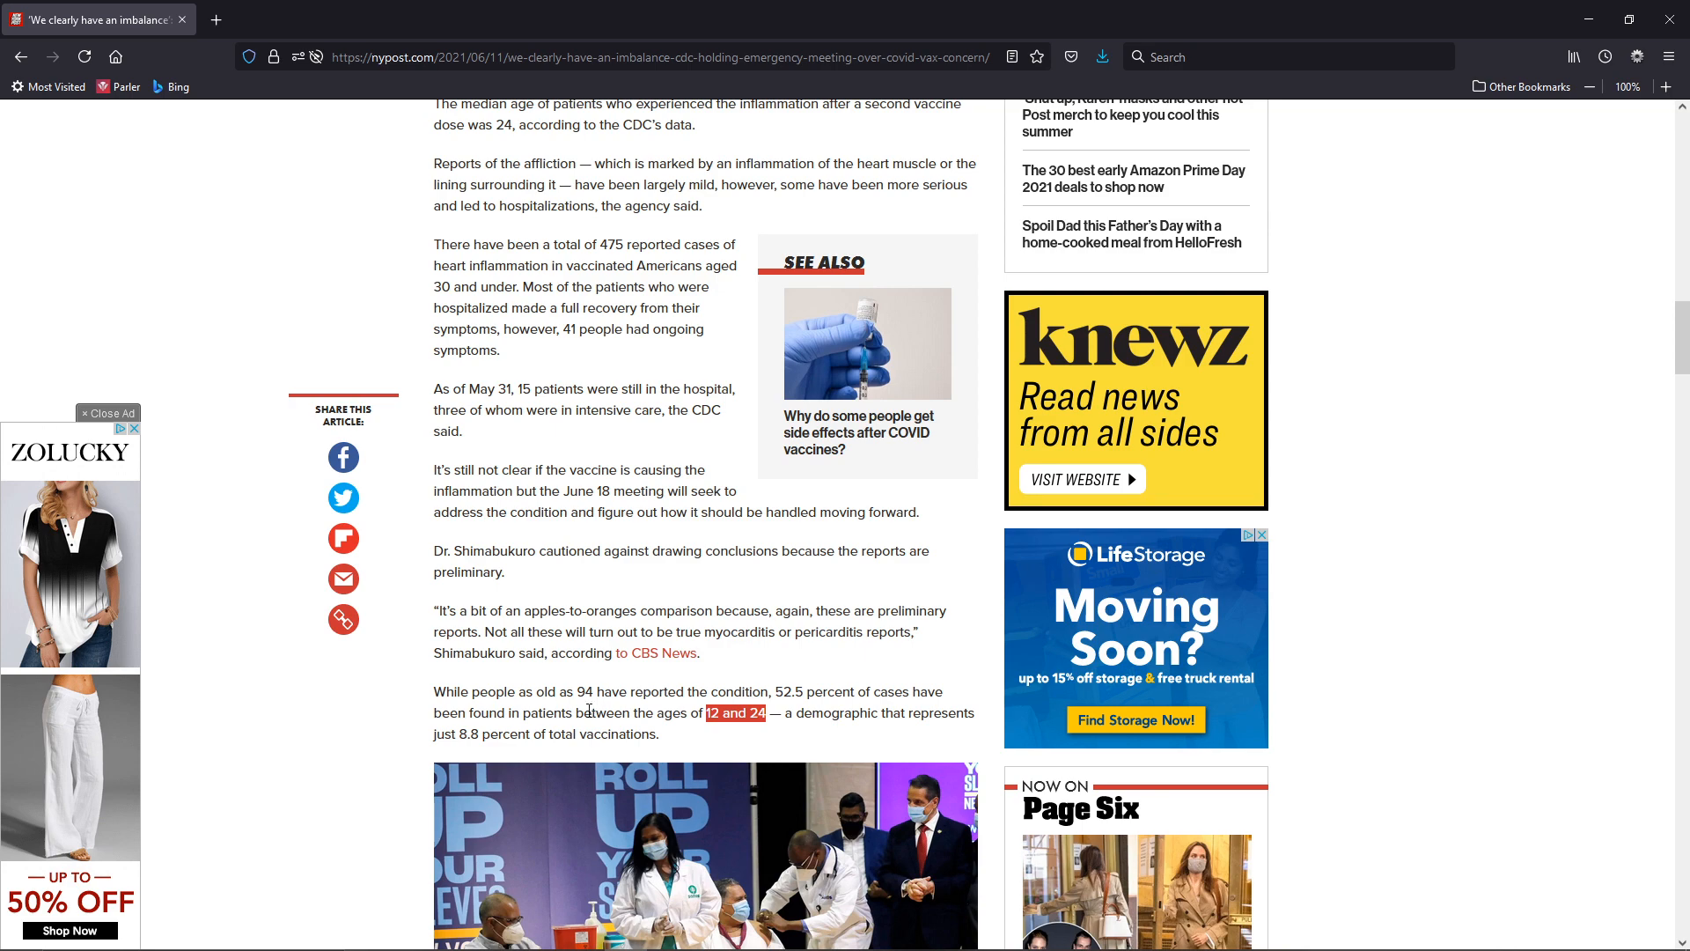
- Clear the highlight on '12 and 24' before reaching Meissner's quotes
click(593, 708)
scroll(443, 704, down, 5)
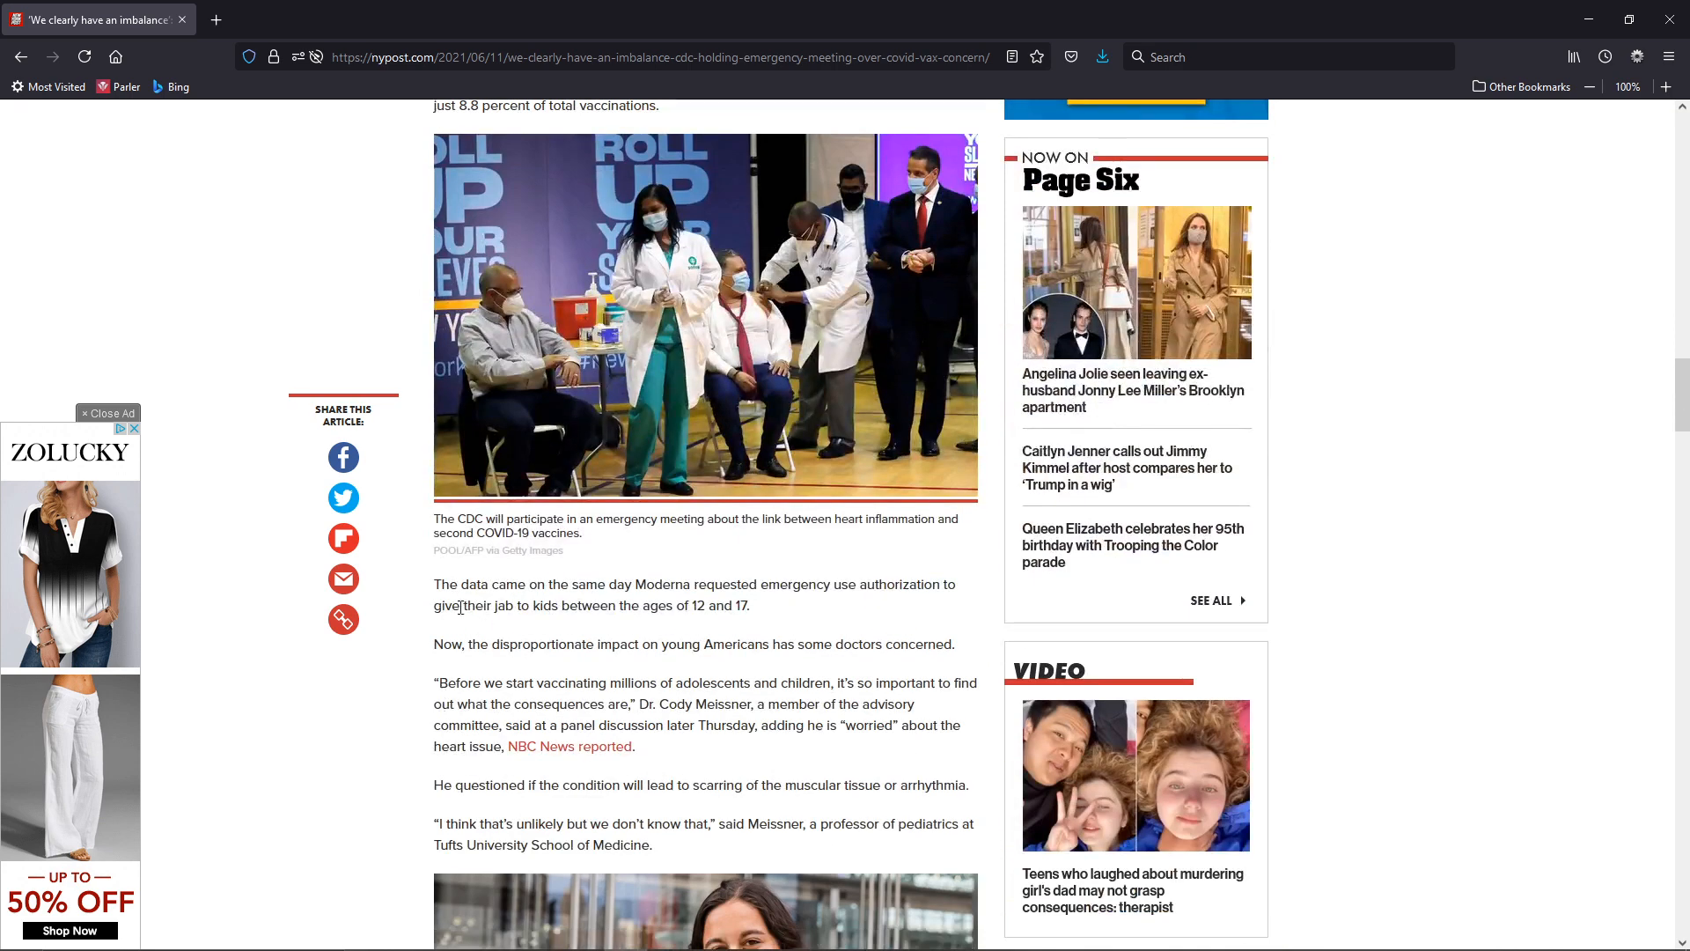
scroll(446, 585, up, 4)
scroll(446, 585, up, 1)
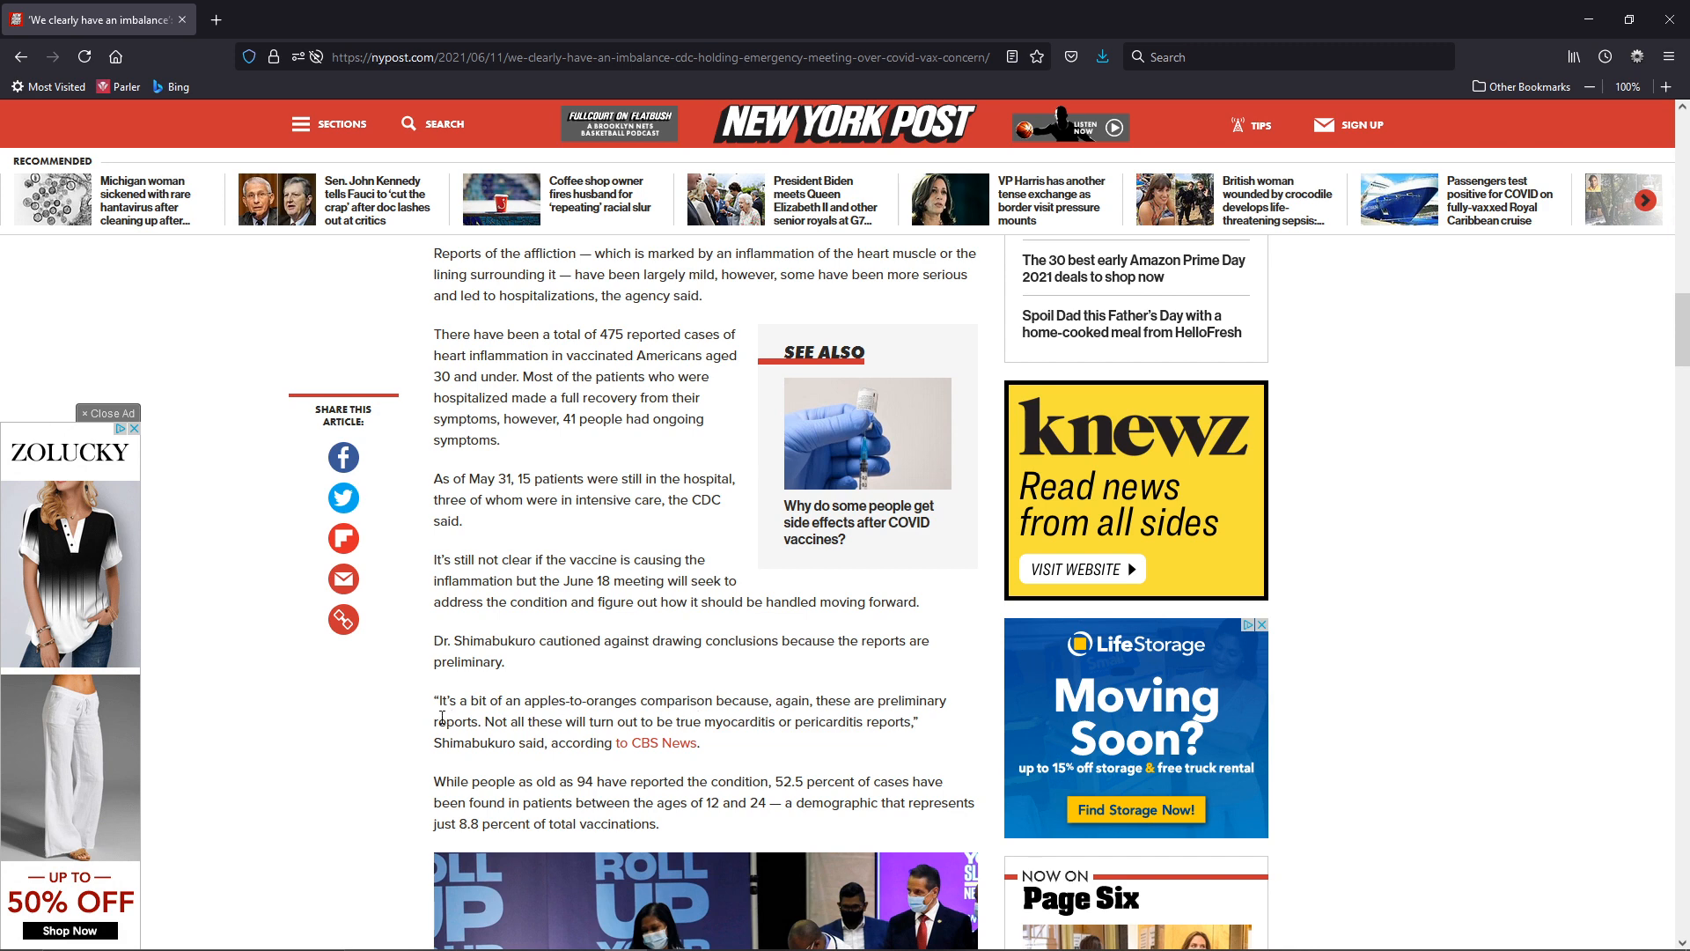
scroll(427, 728, down, 5)
scroll(429, 728, down, 1)
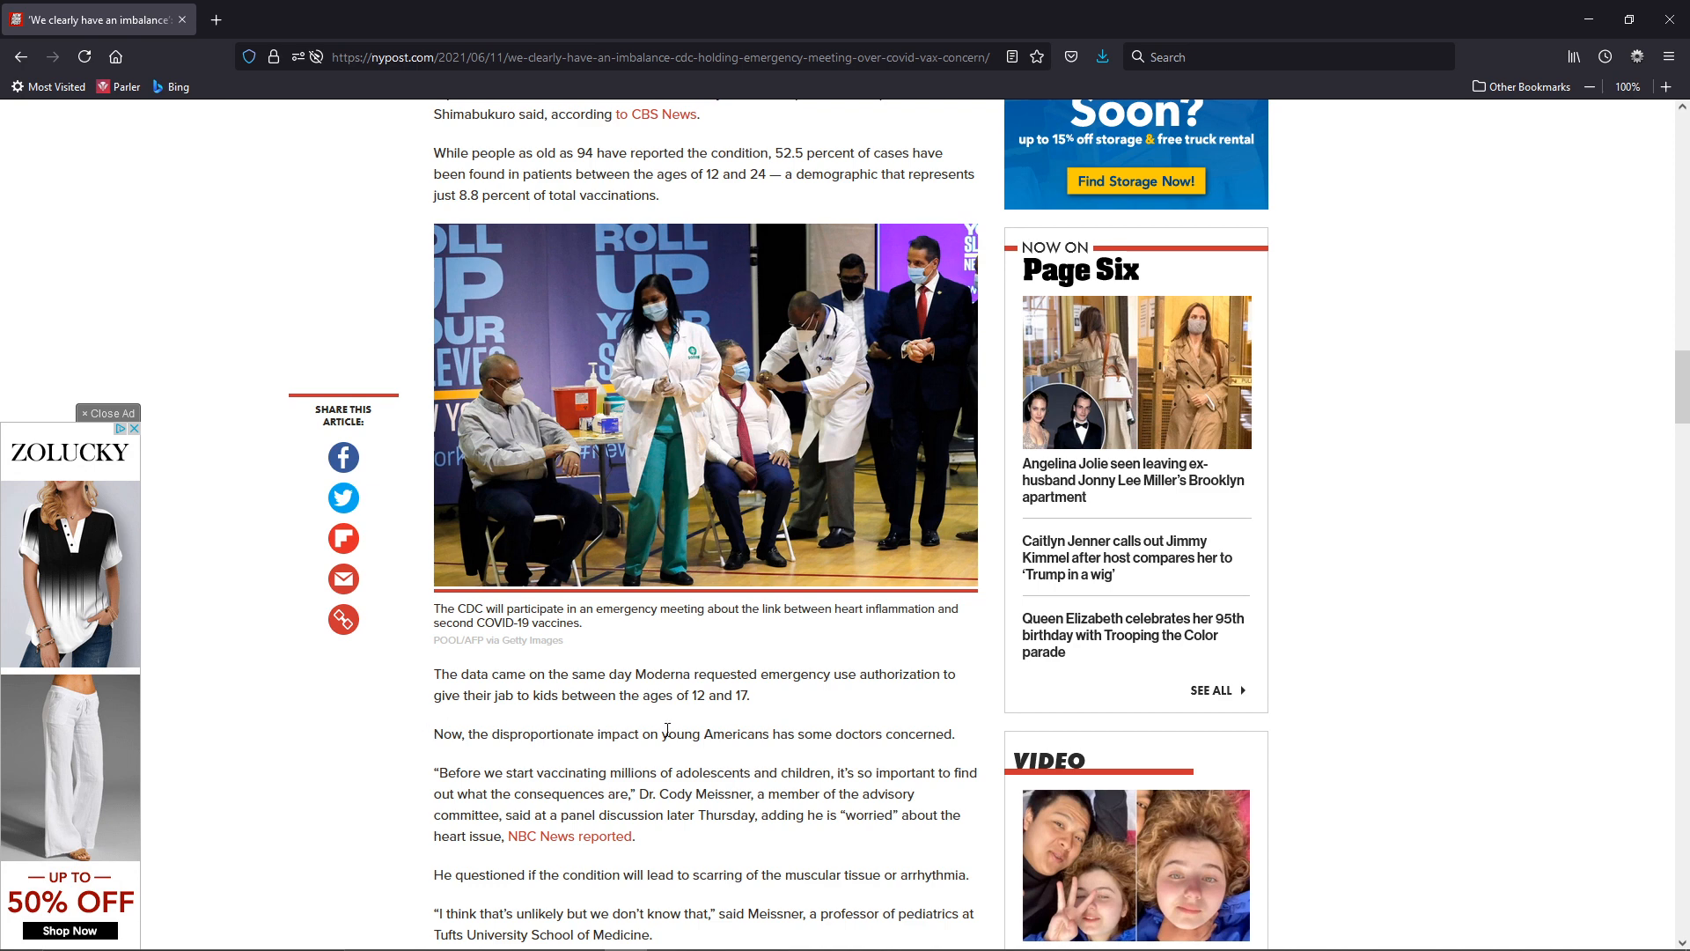
scroll(609, 755, down, 1)
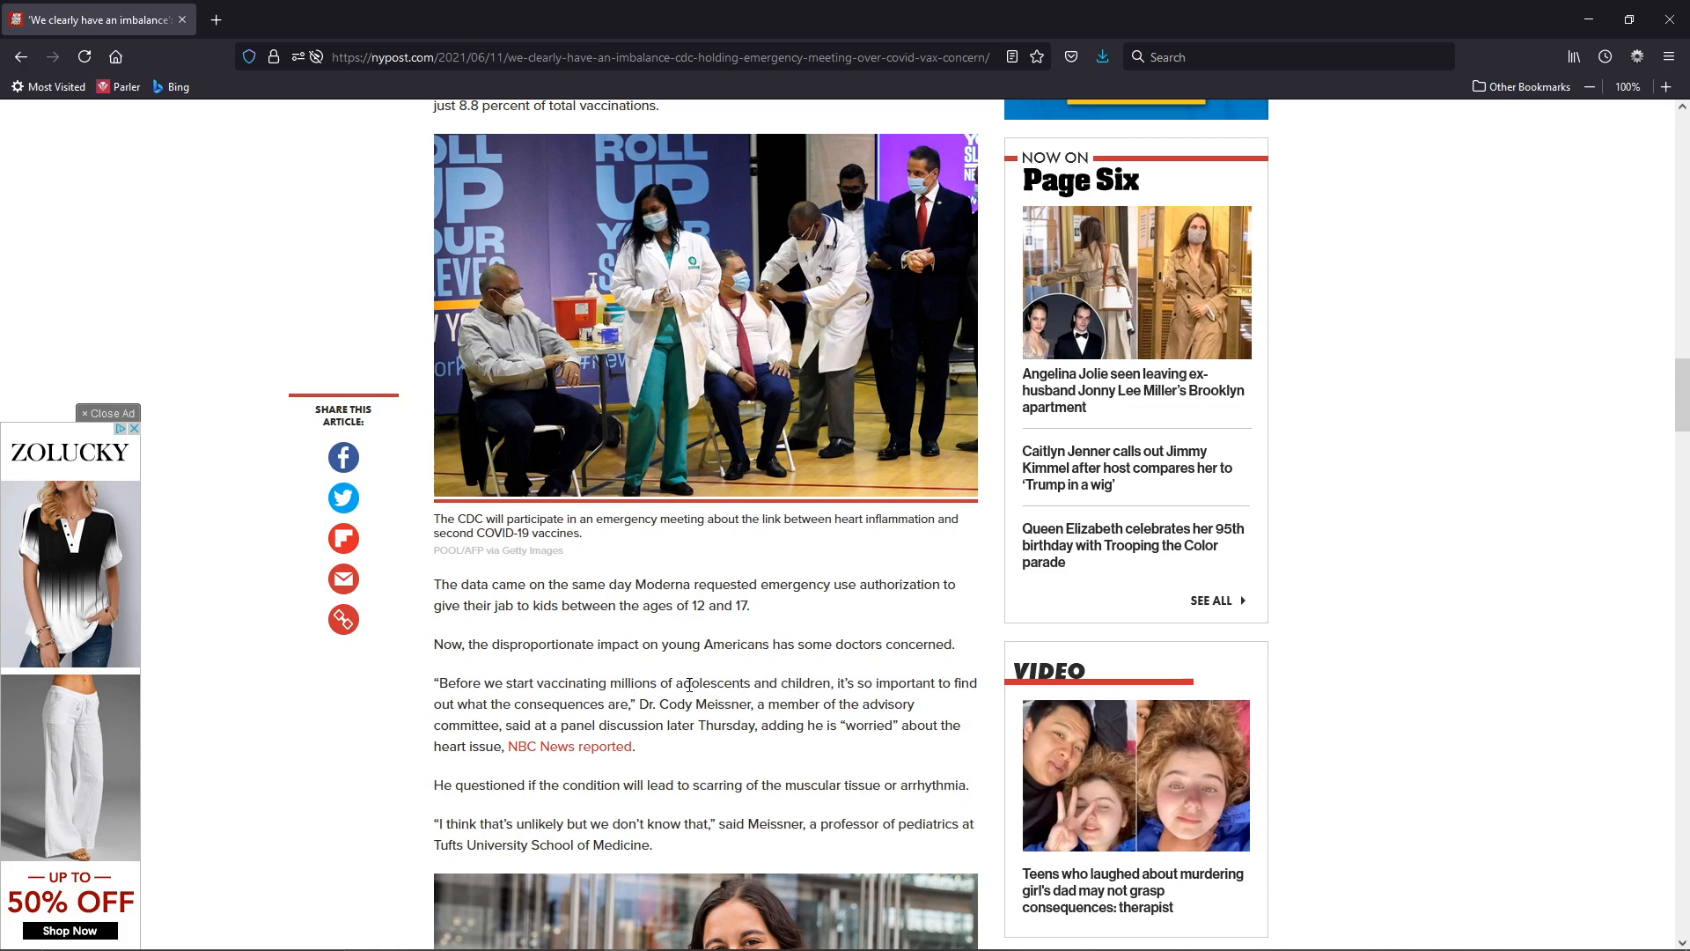
drag(834, 683, 636, 706)
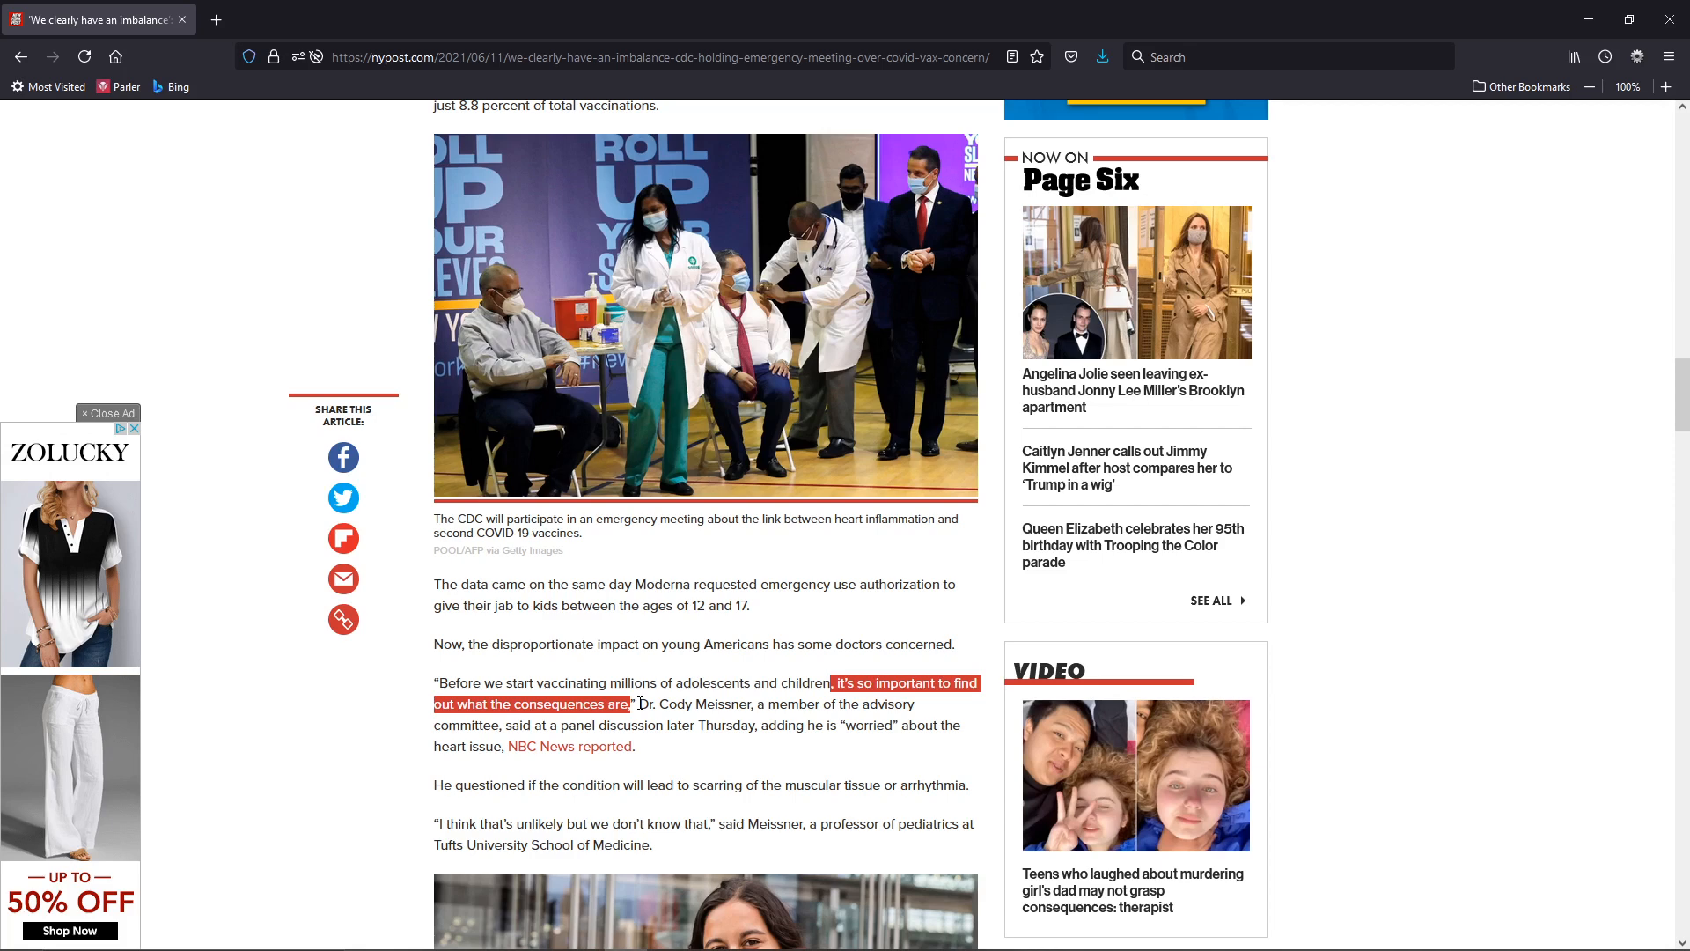
click(639, 705)
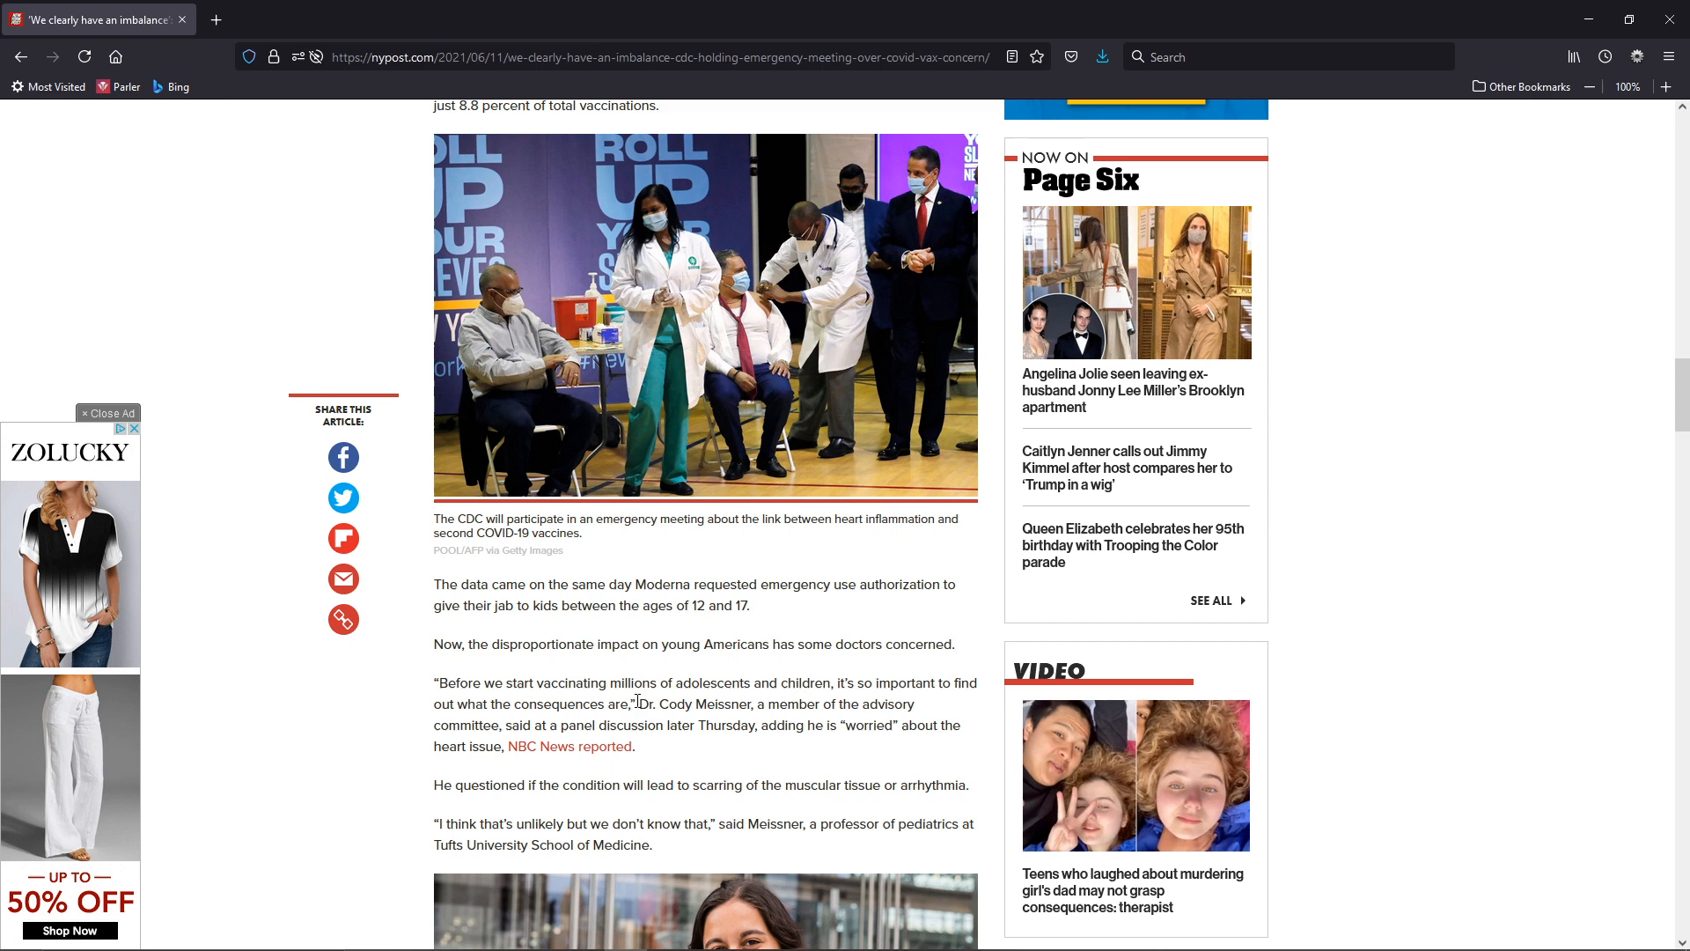
scroll(625, 708, down, 1)
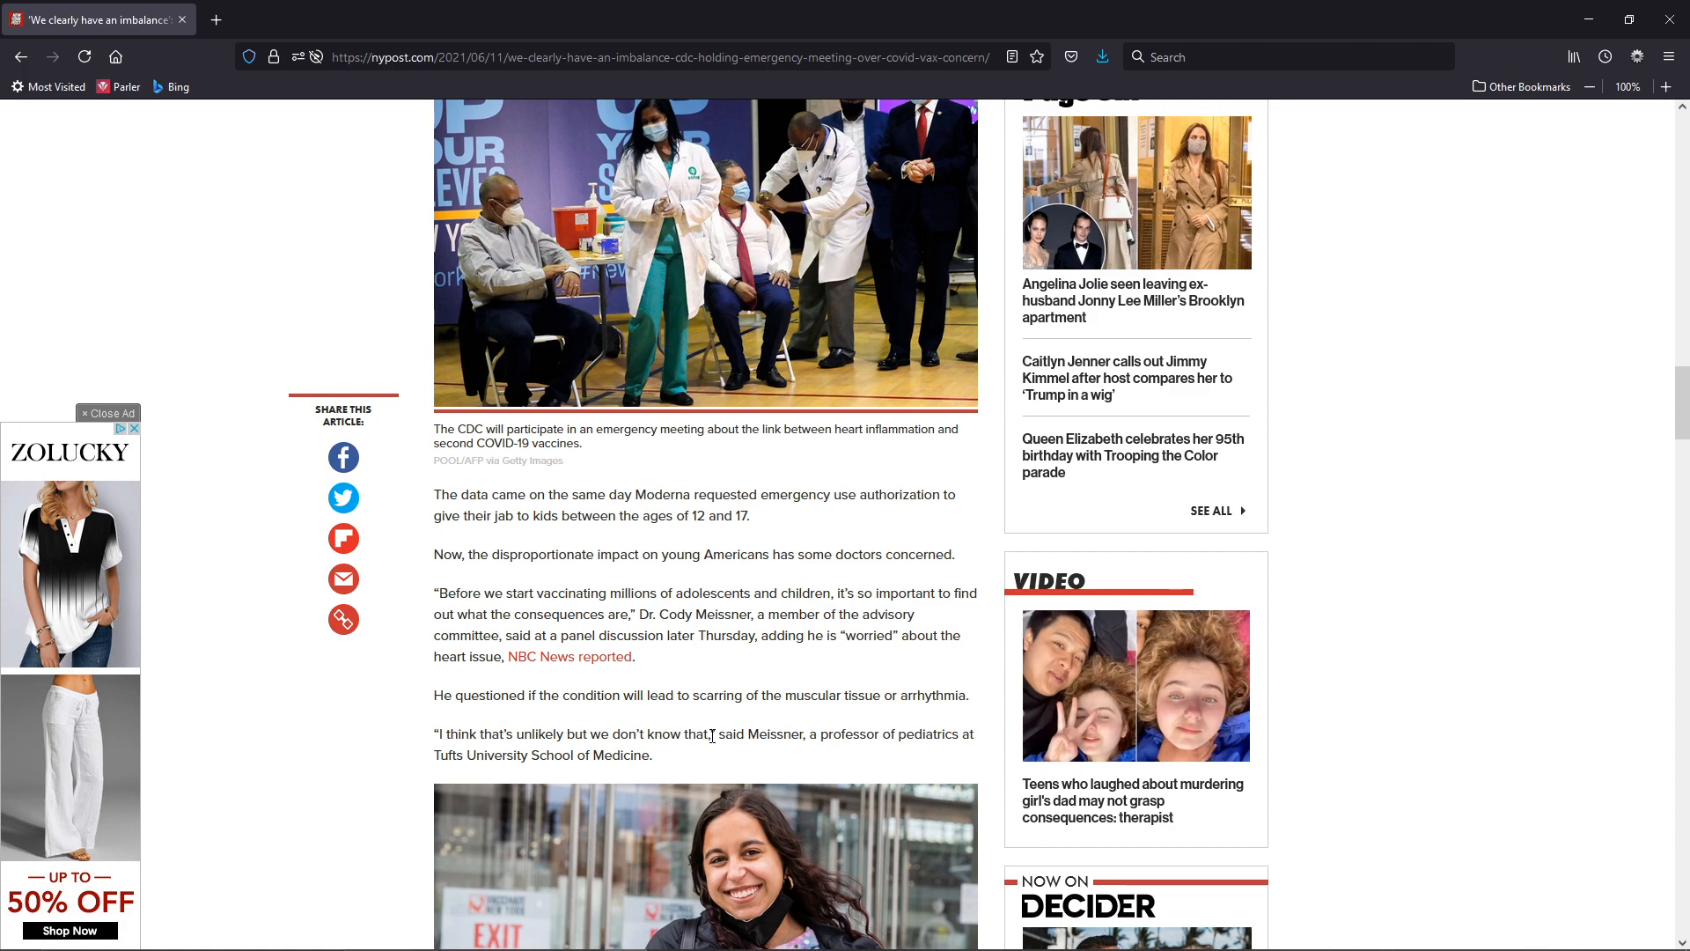
scroll(712, 735, down, 4)
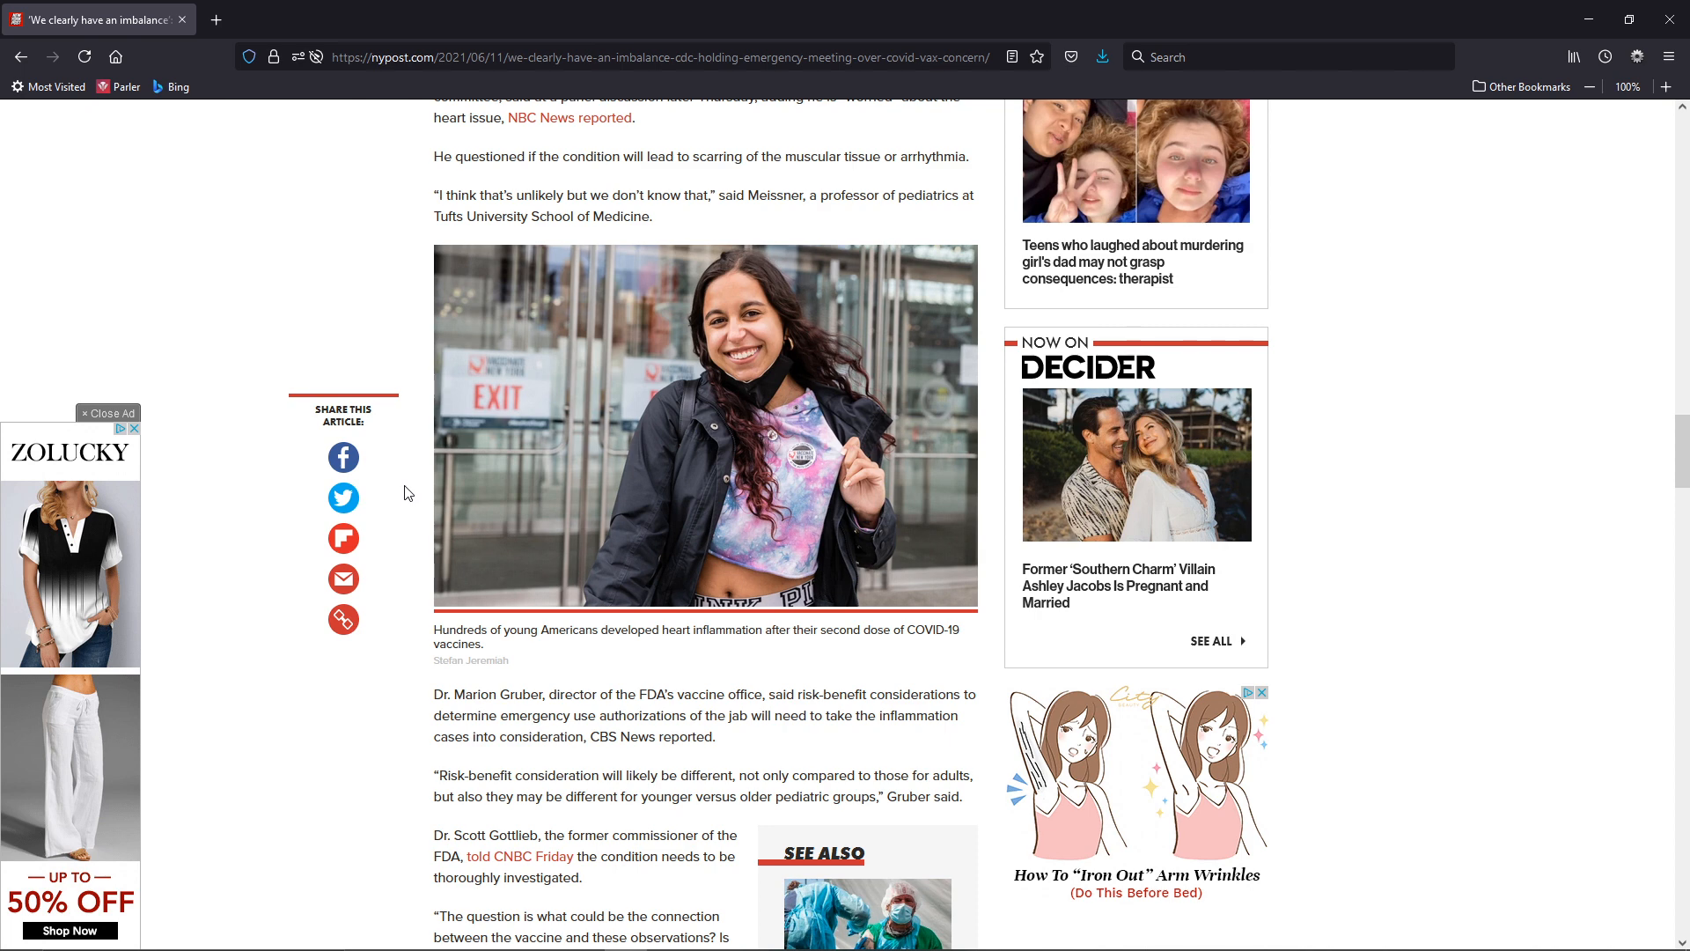
scroll(409, 601, down, 2)
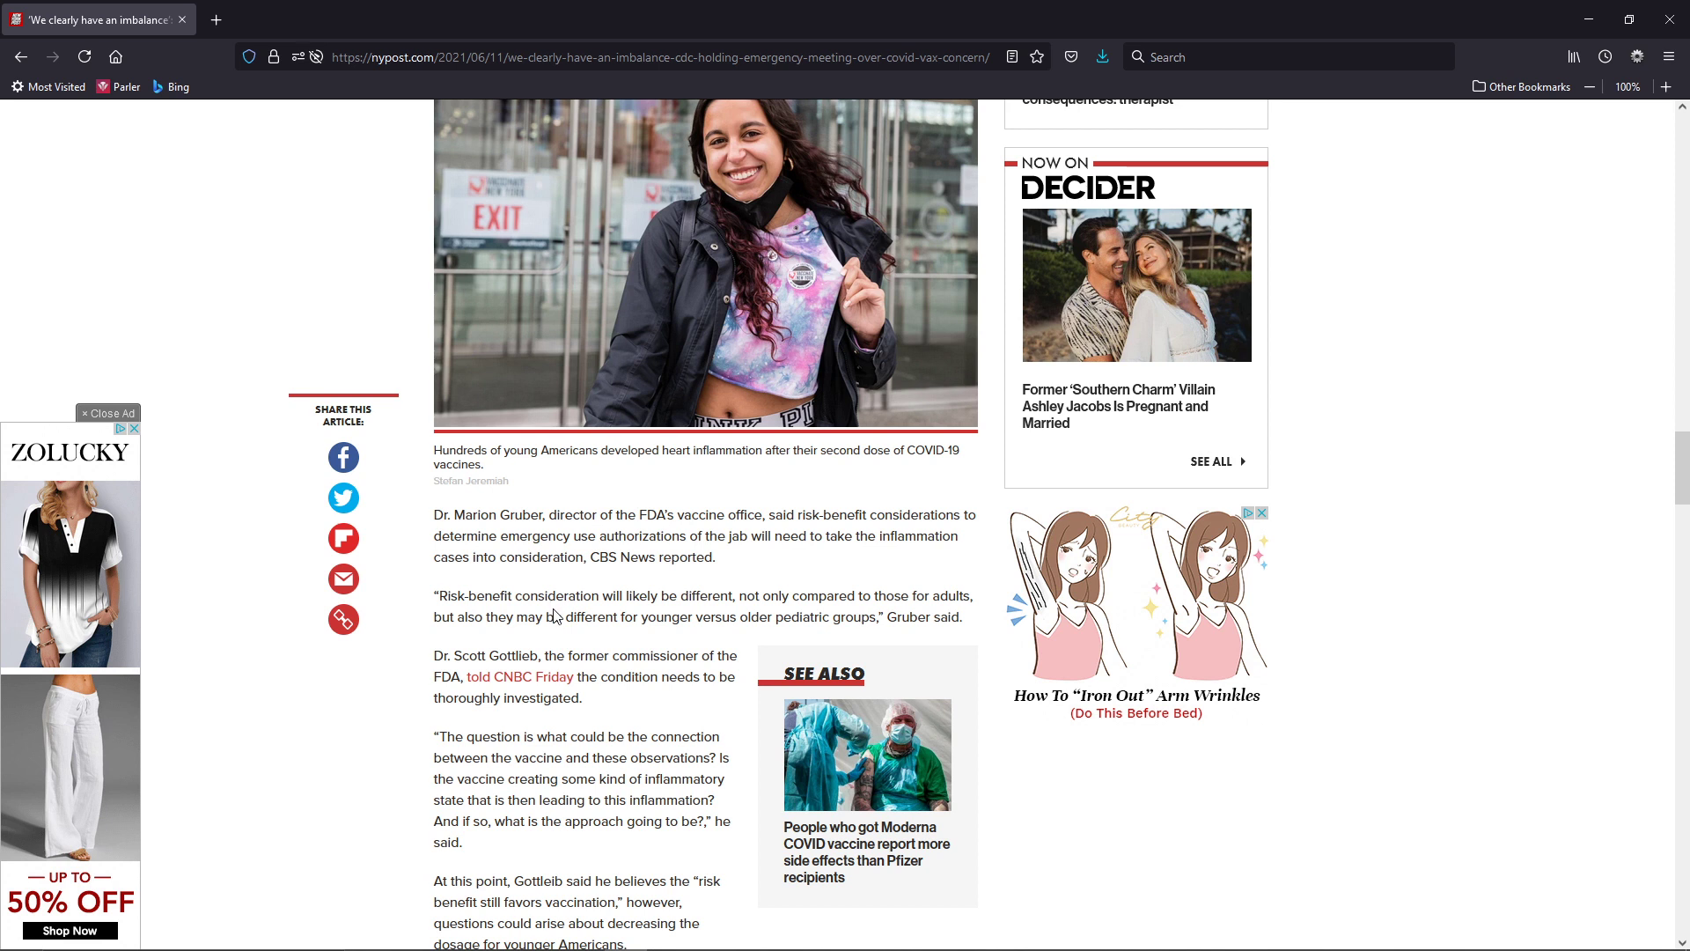
scroll(551, 603, down, 3)
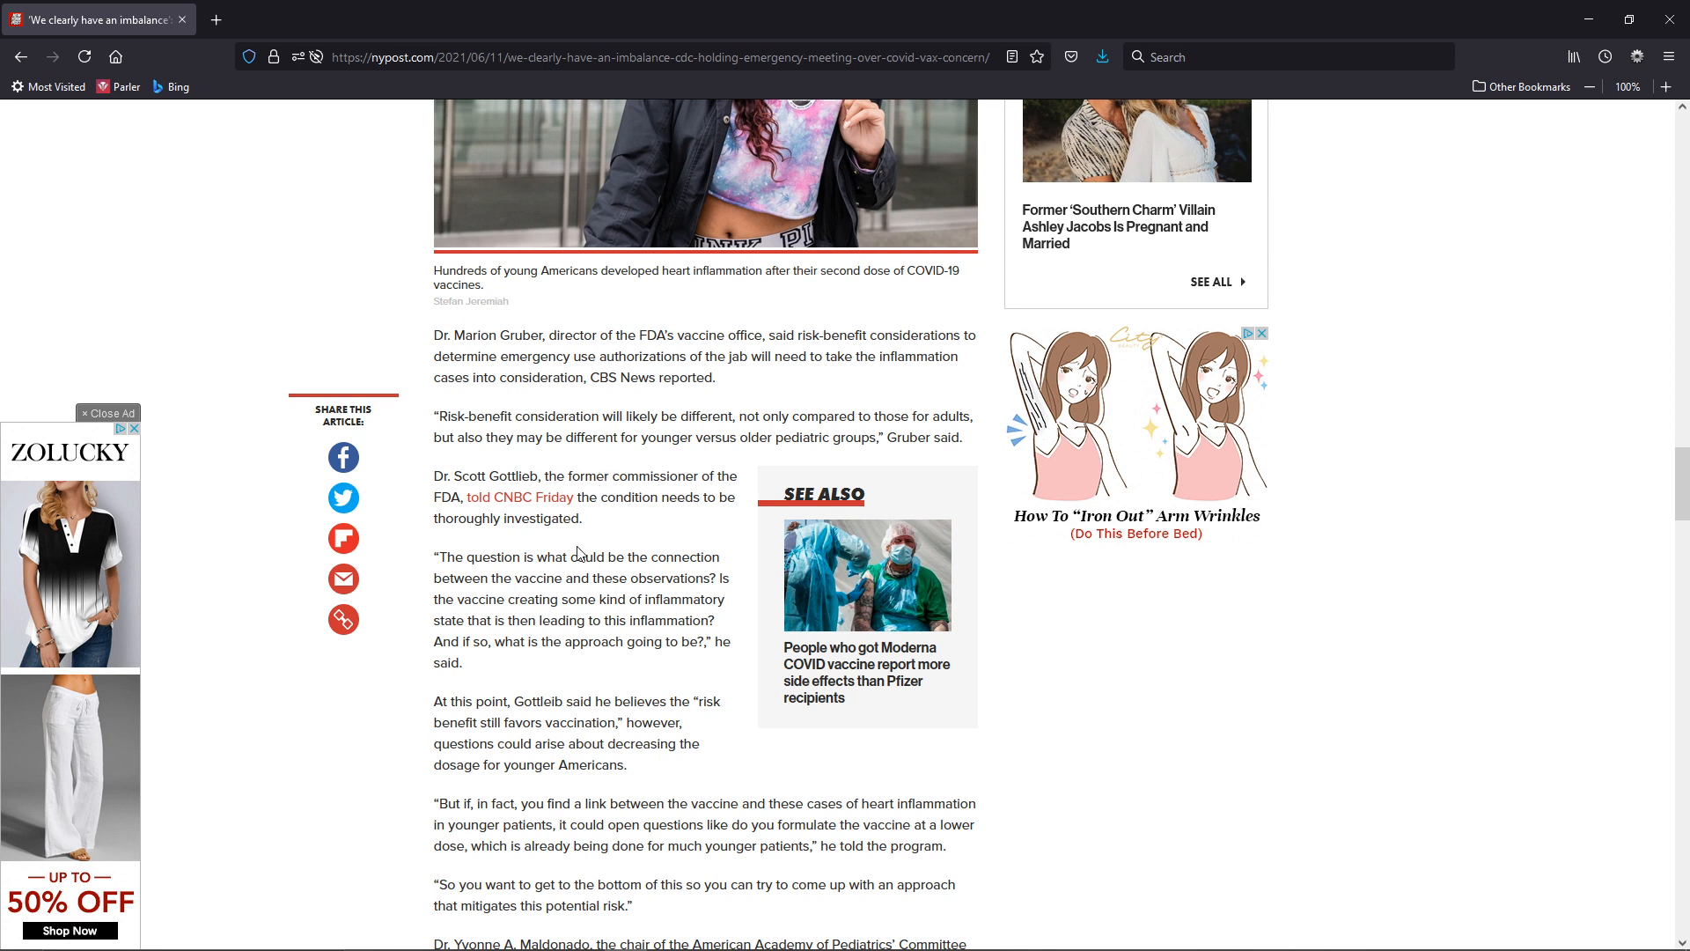
mouse_move(445, 557)
mouse_down()
mouse_move(714, 580)
mouse_move(657, 600)
mouse_up()
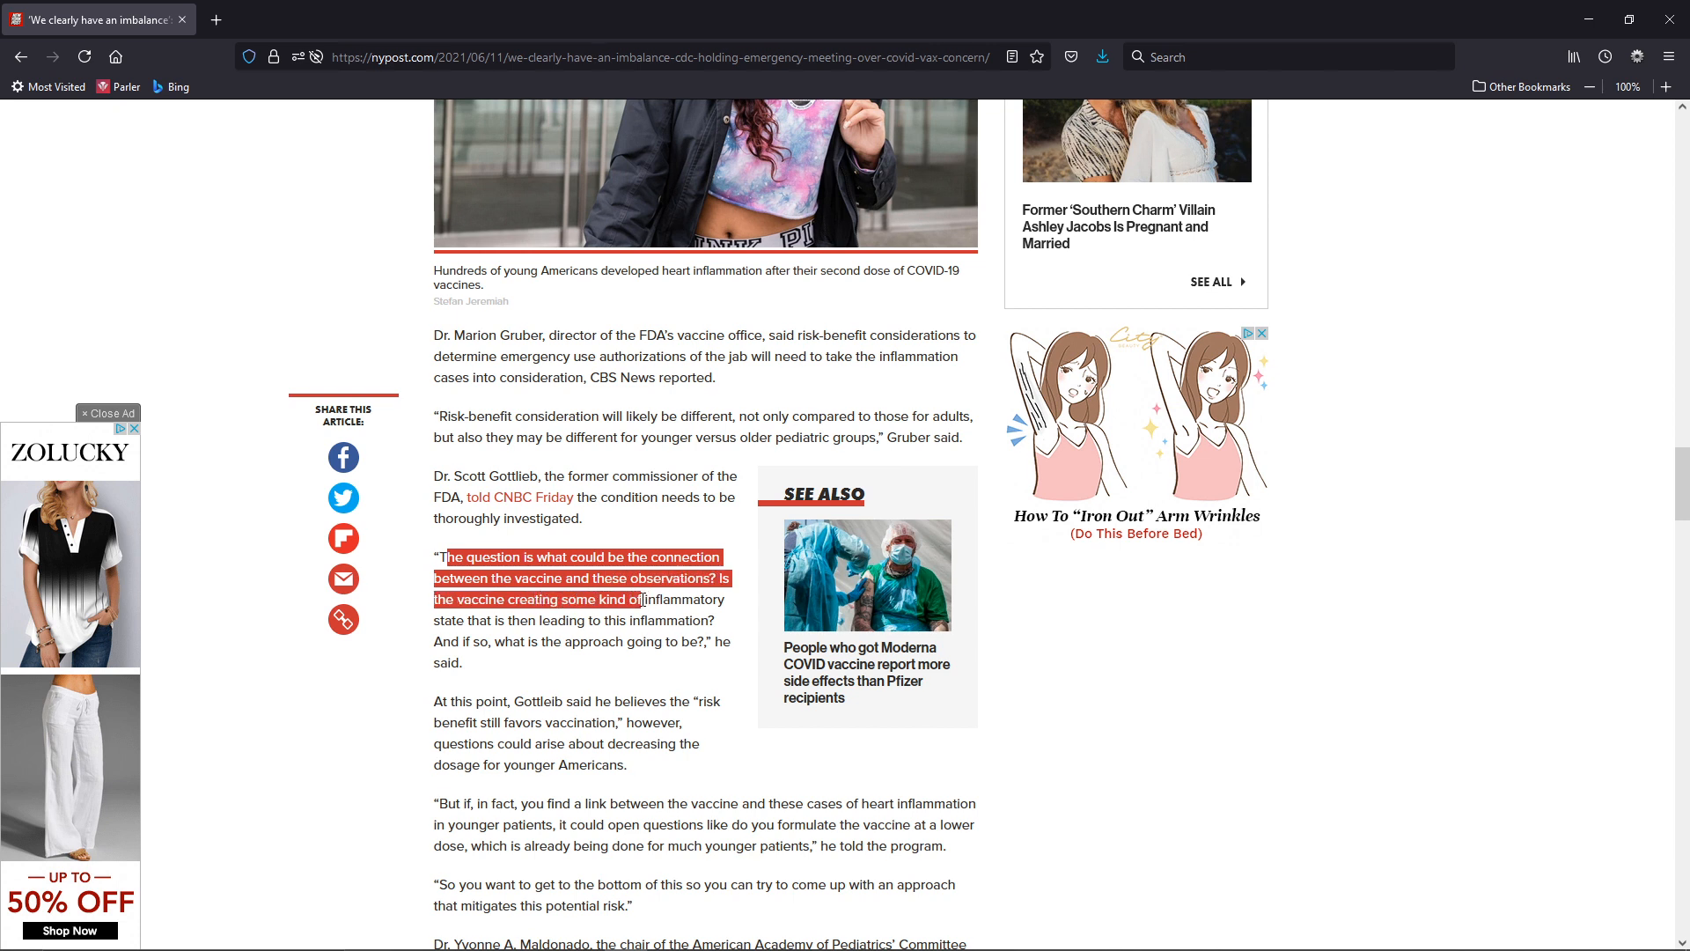
mouse_move(656, 602)
mouse_down()
mouse_move(471, 622)
mouse_move(696, 622)
mouse_move(700, 643)
mouse_up()
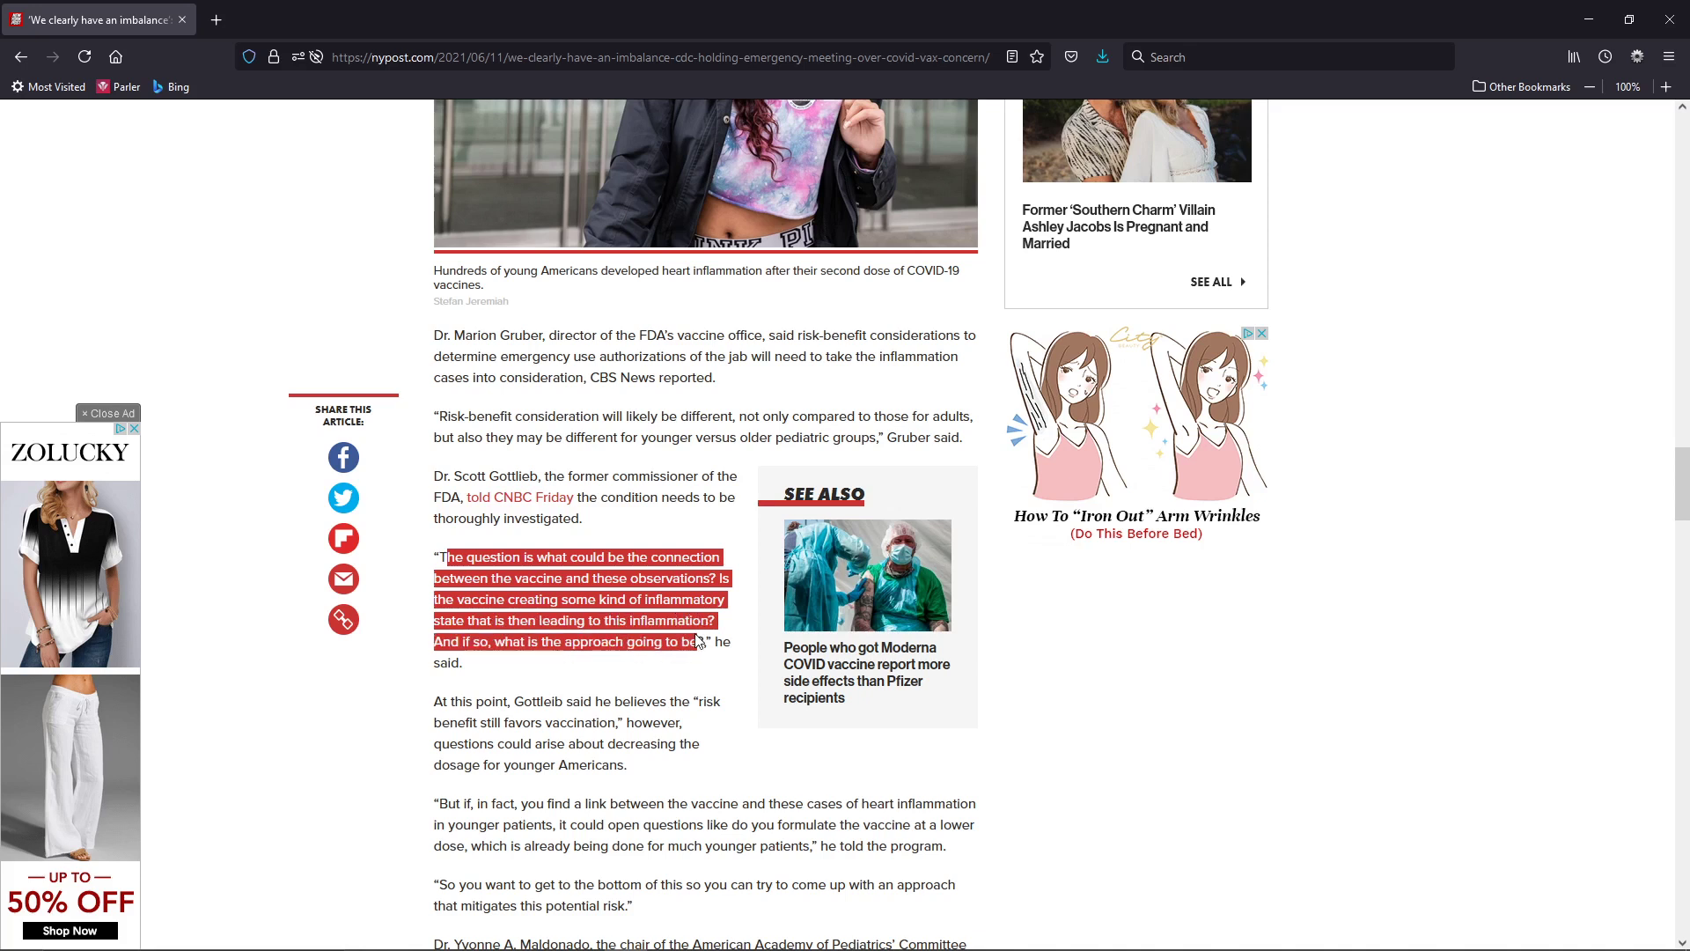
click(656, 711)
scroll(616, 702, down, 3)
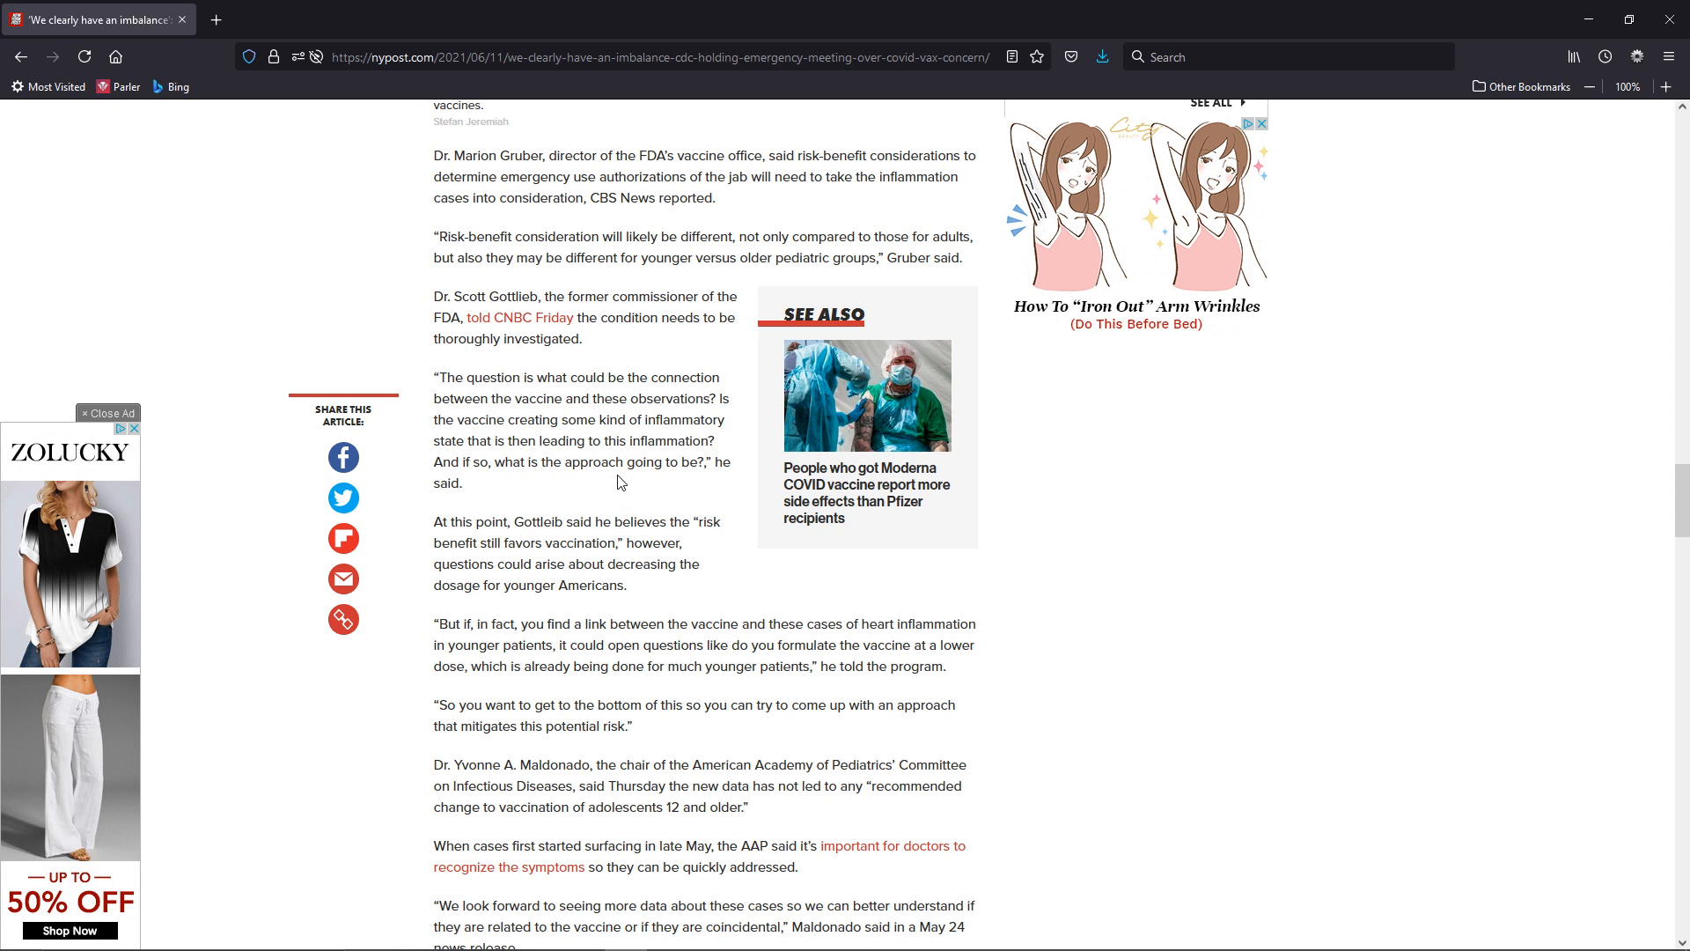
scroll(611, 484, down, 1)
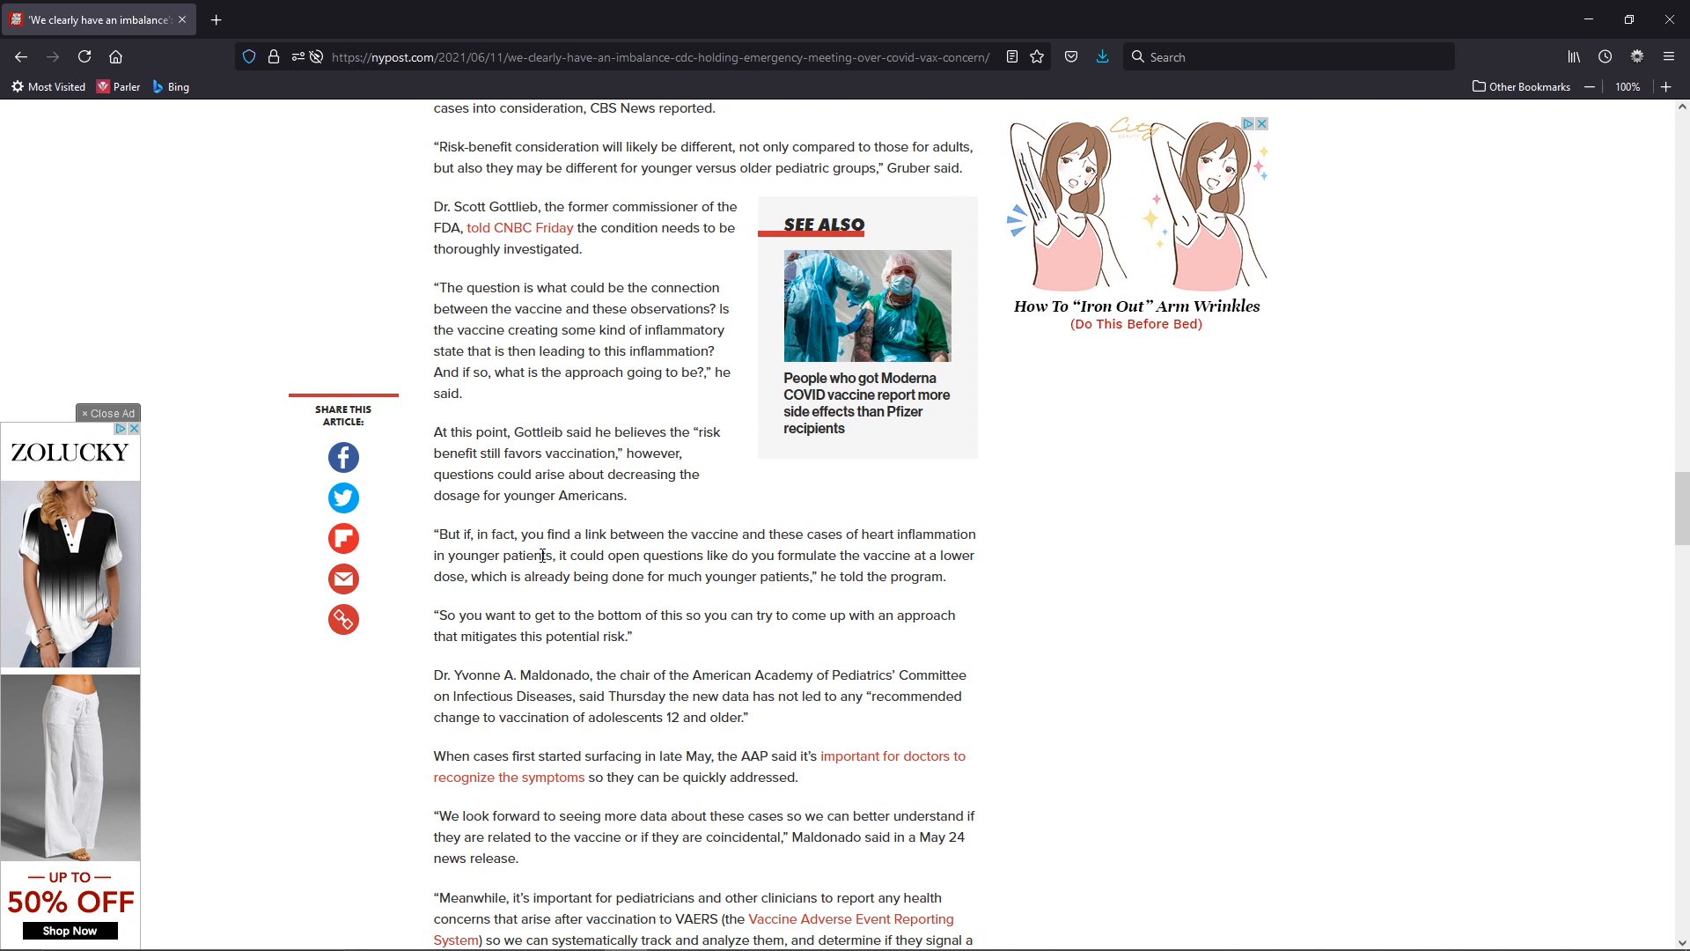
mouse_move(560, 557)
mouse_down()
mouse_move(753, 557)
mouse_move(499, 571)
mouse_move(816, 578)
mouse_up()
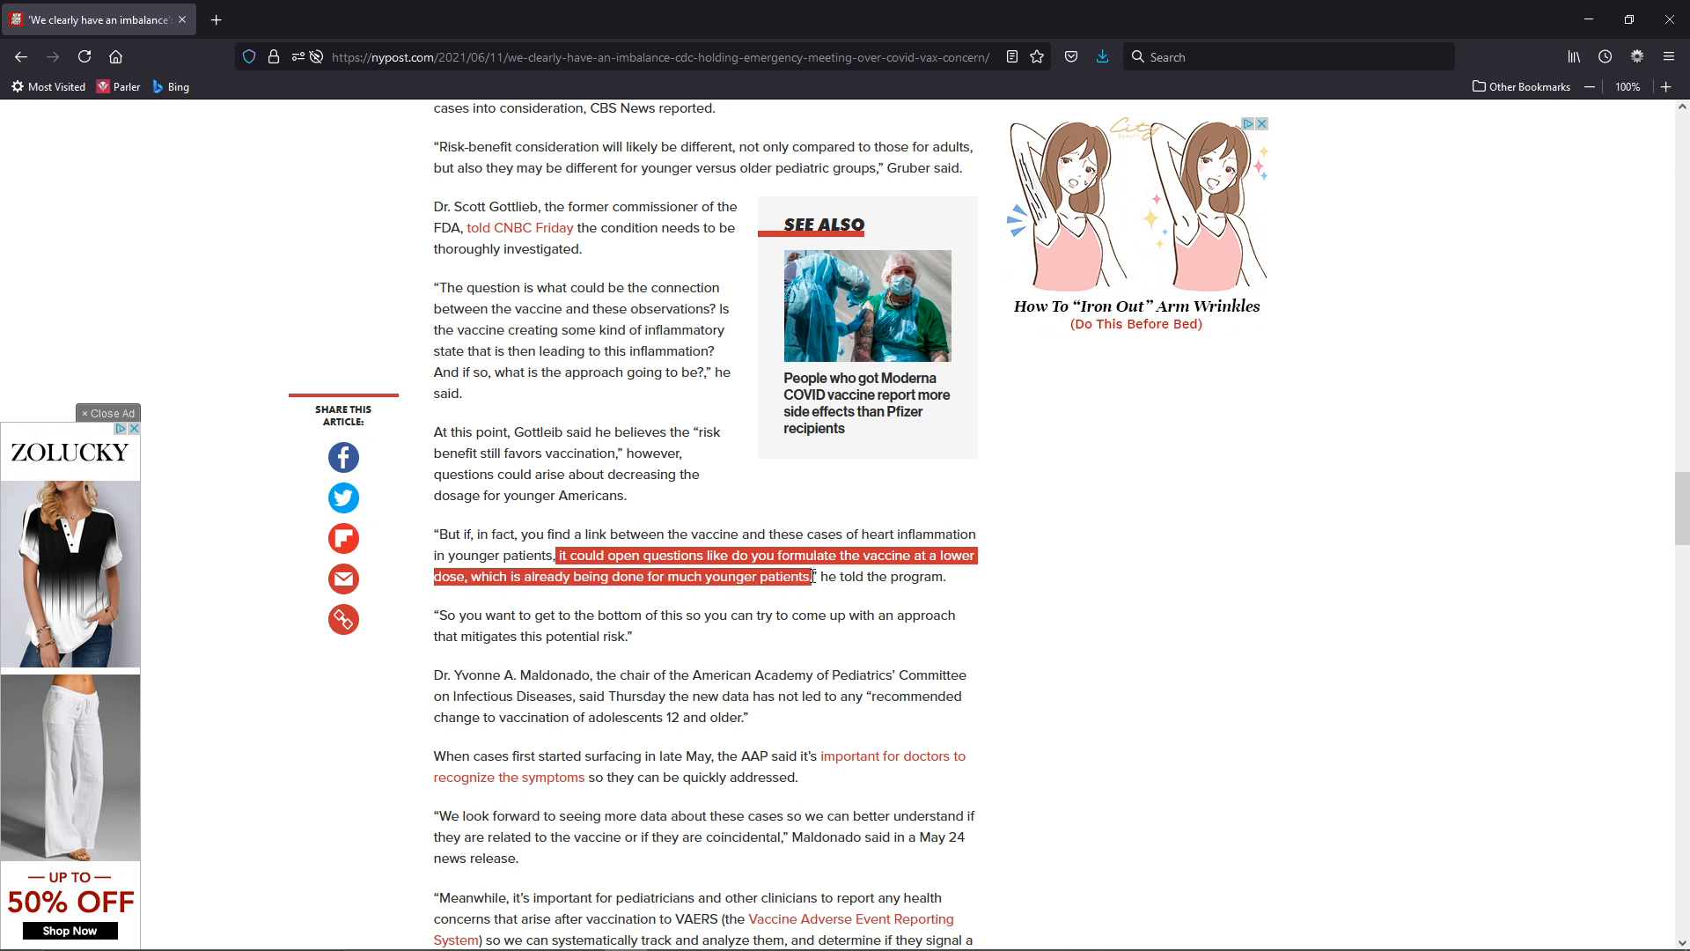
click(670, 614)
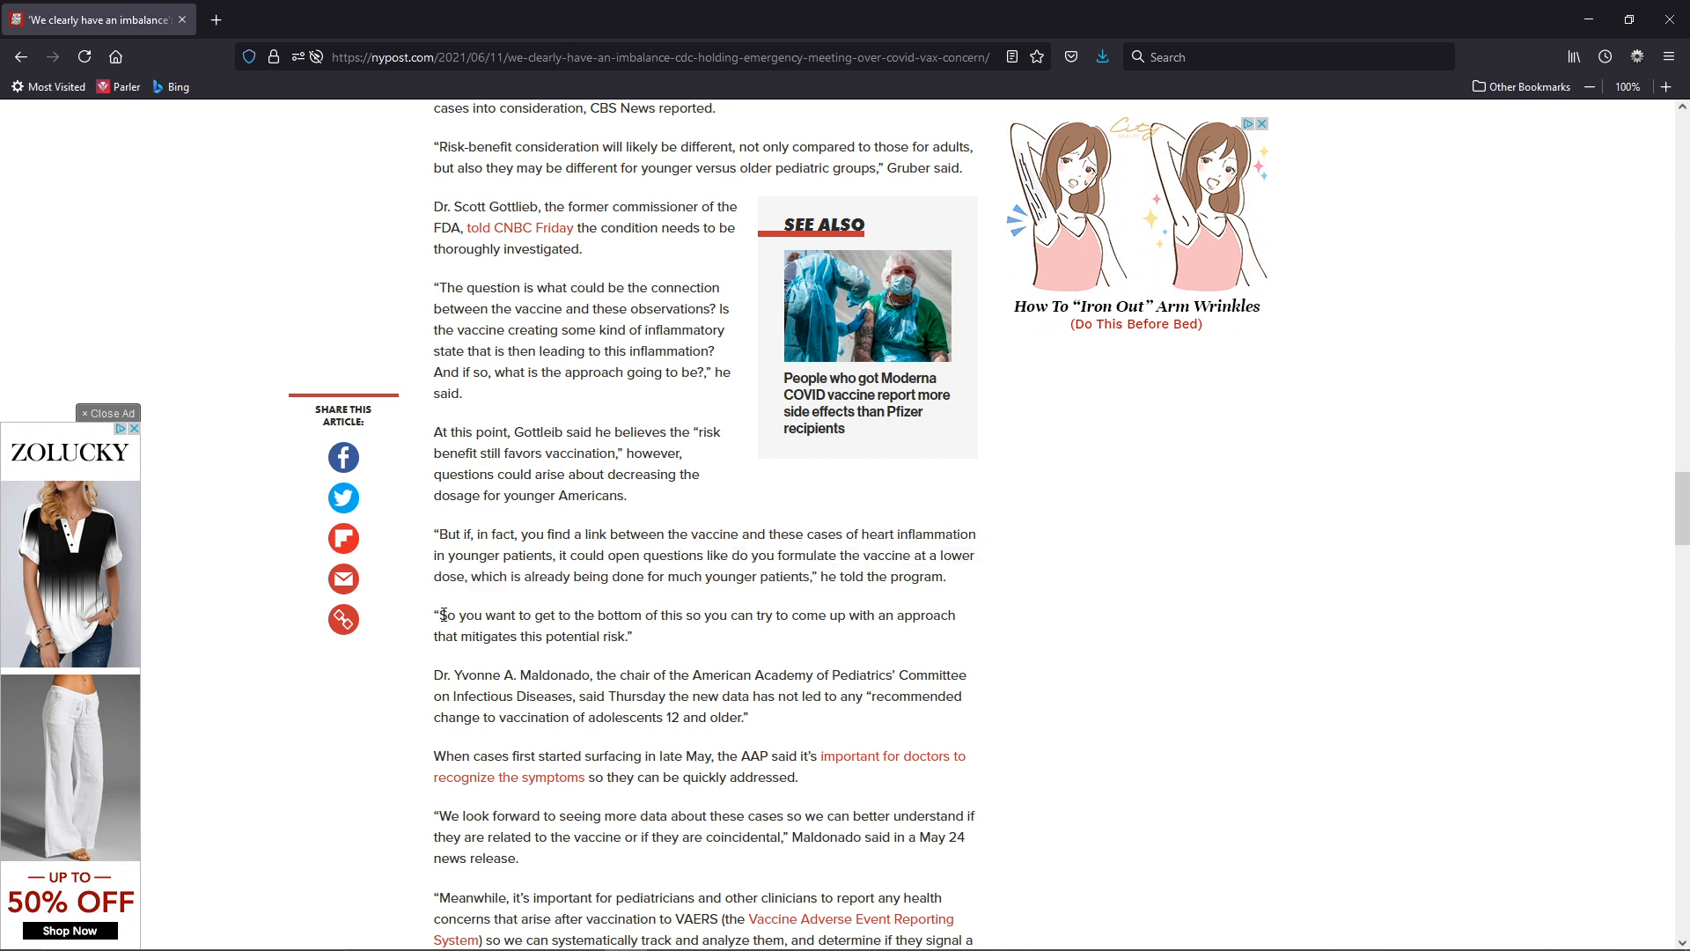
drag(442, 613, 629, 632)
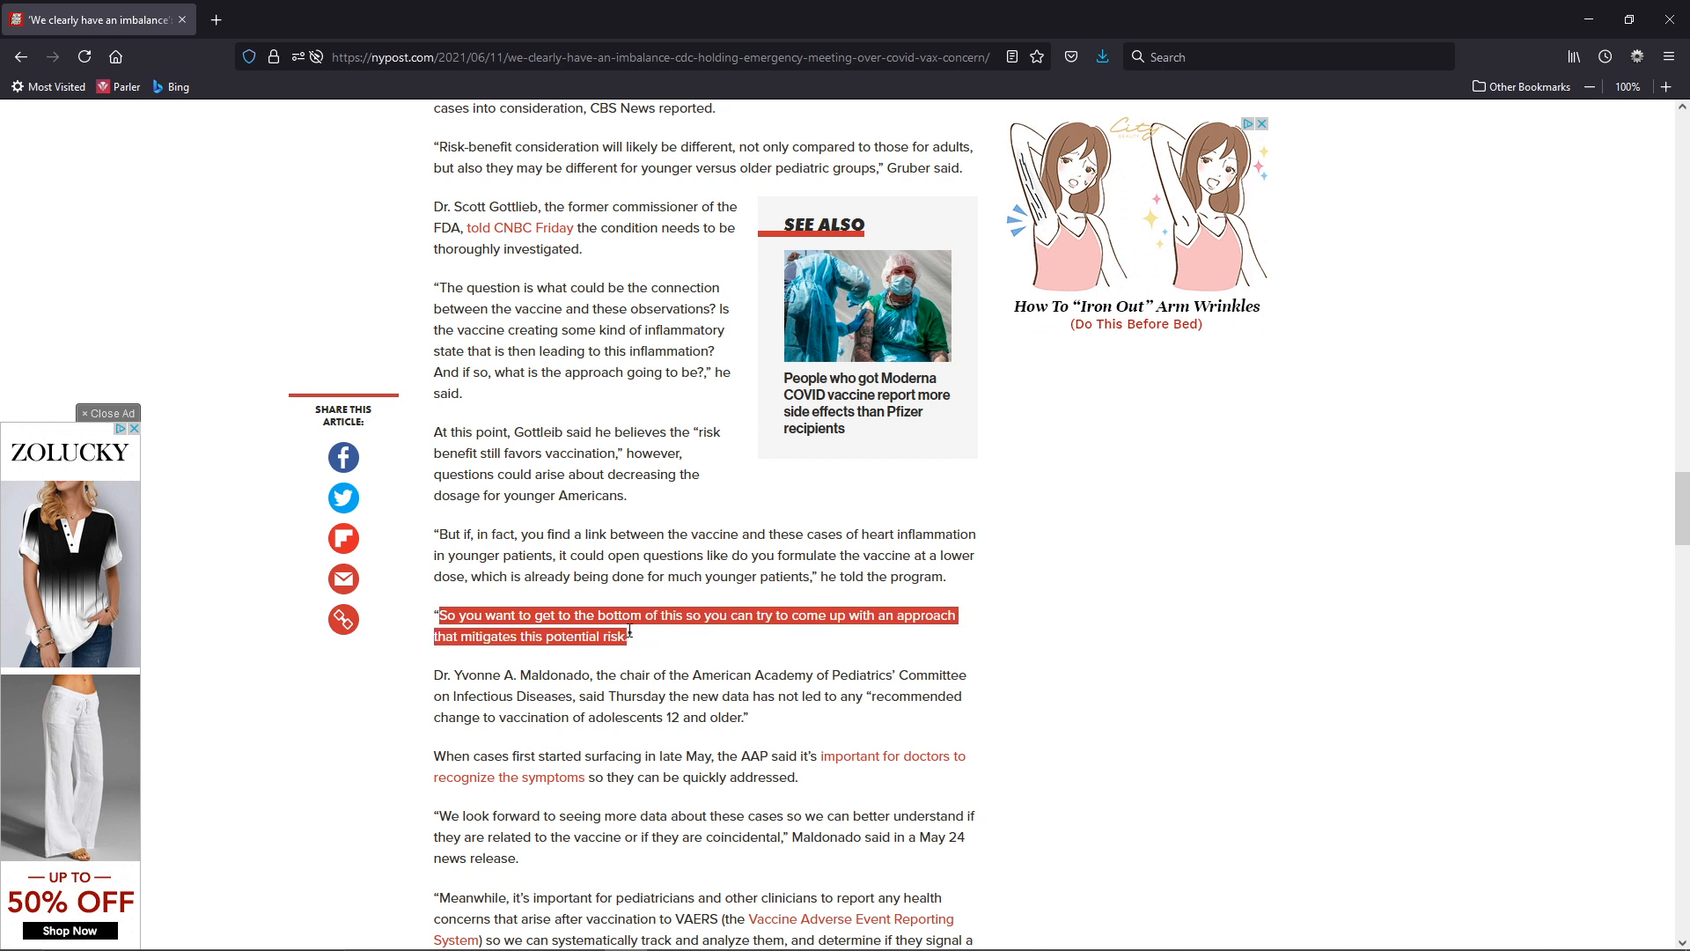
click(630, 691)
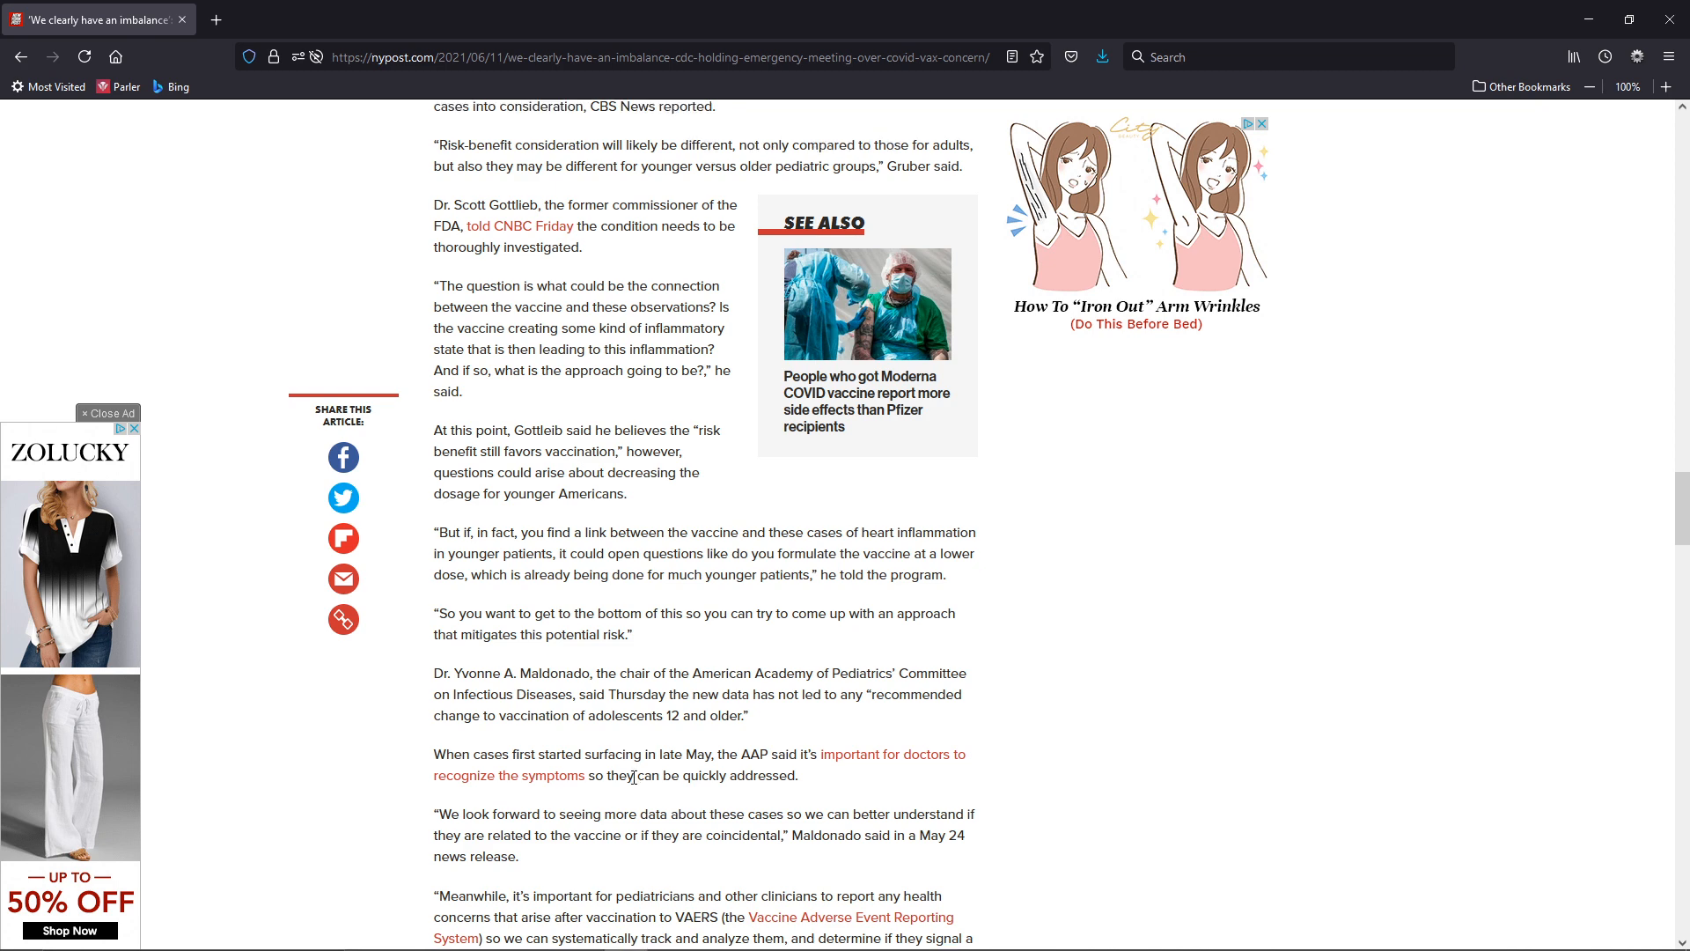
scroll(634, 777, down, 2)
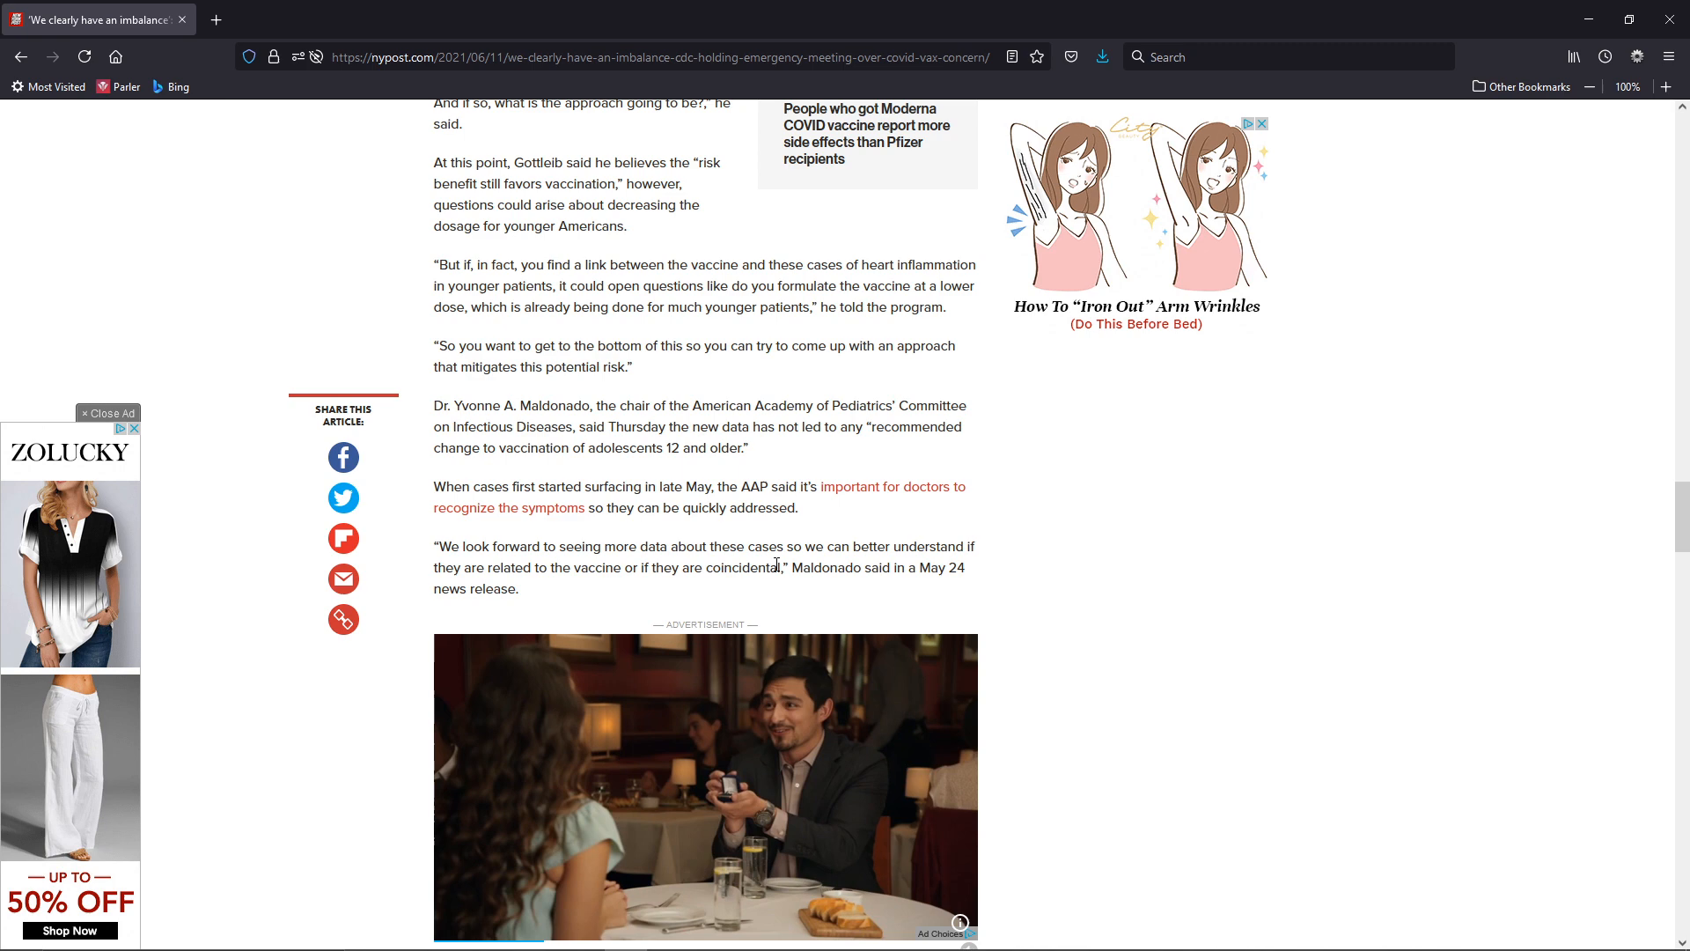
scroll(1064, 587, down, 4)
scroll(1063, 588, down, 1)
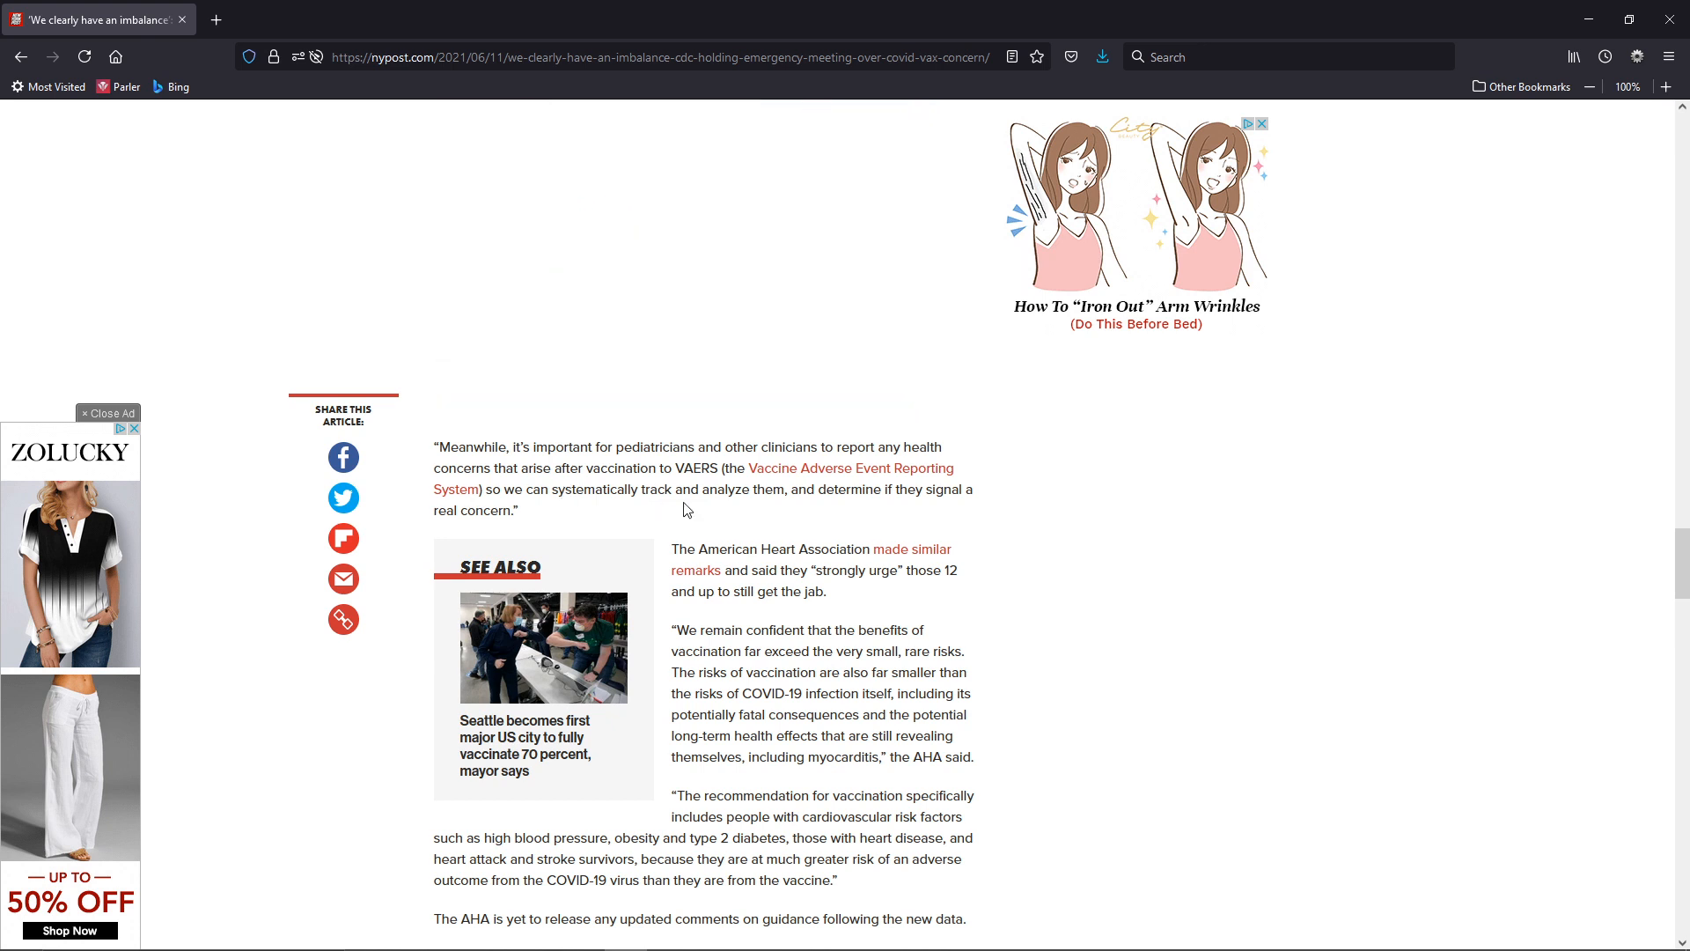
scroll(839, 601, down, 3)
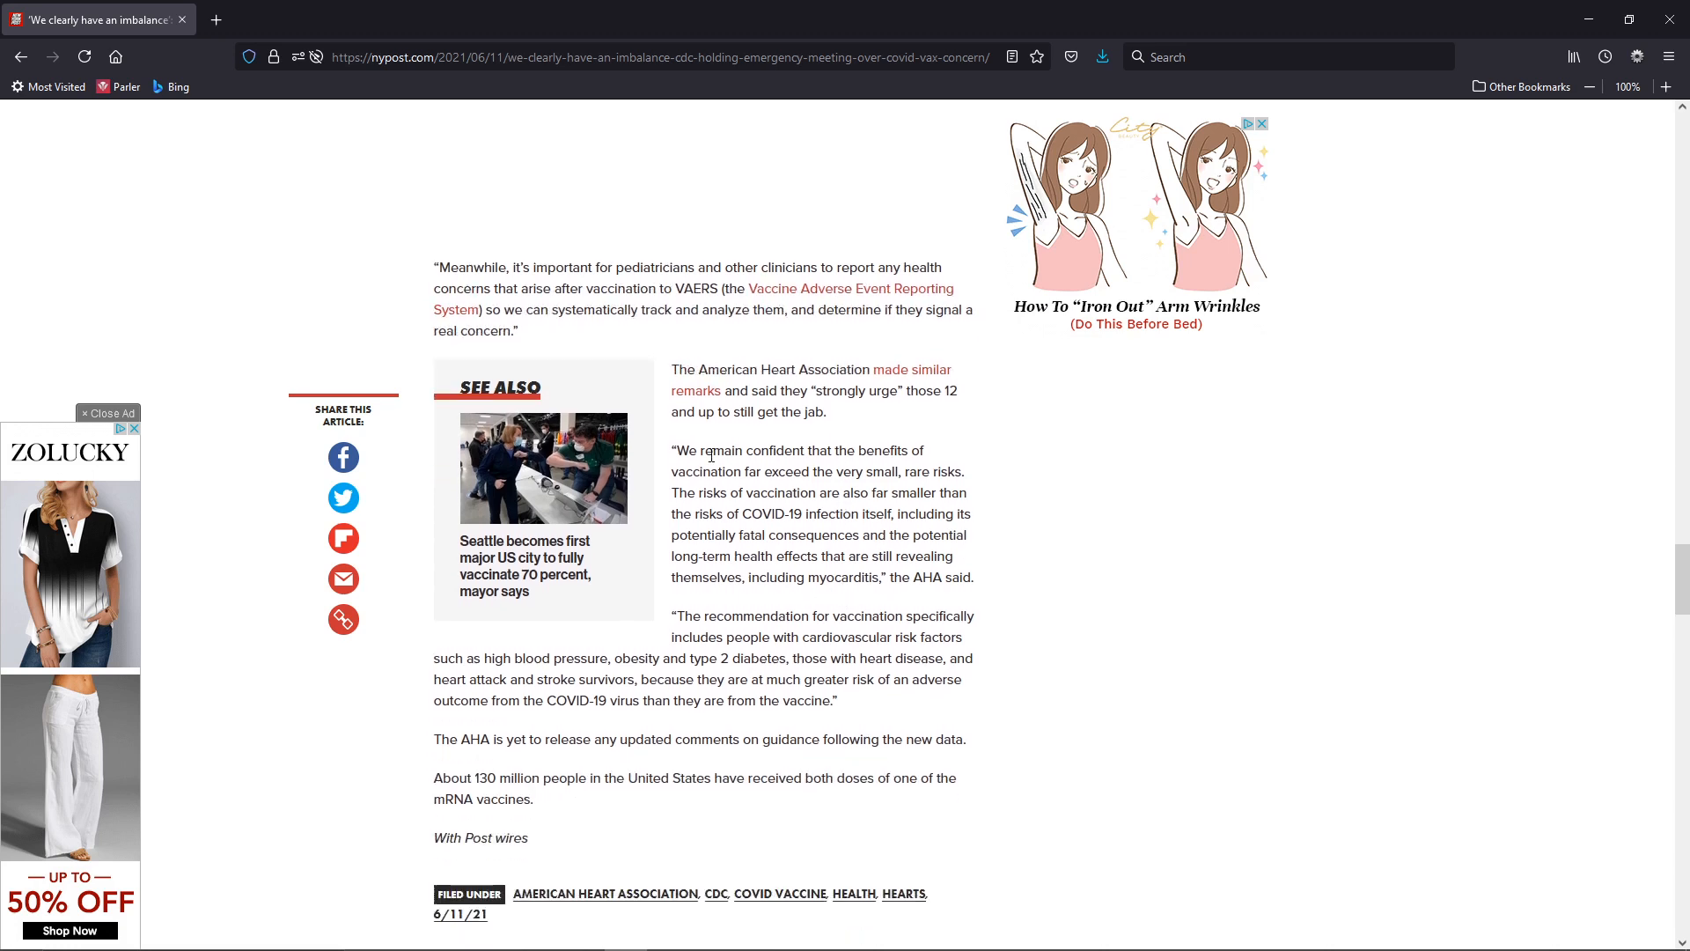
drag(676, 451, 839, 473)
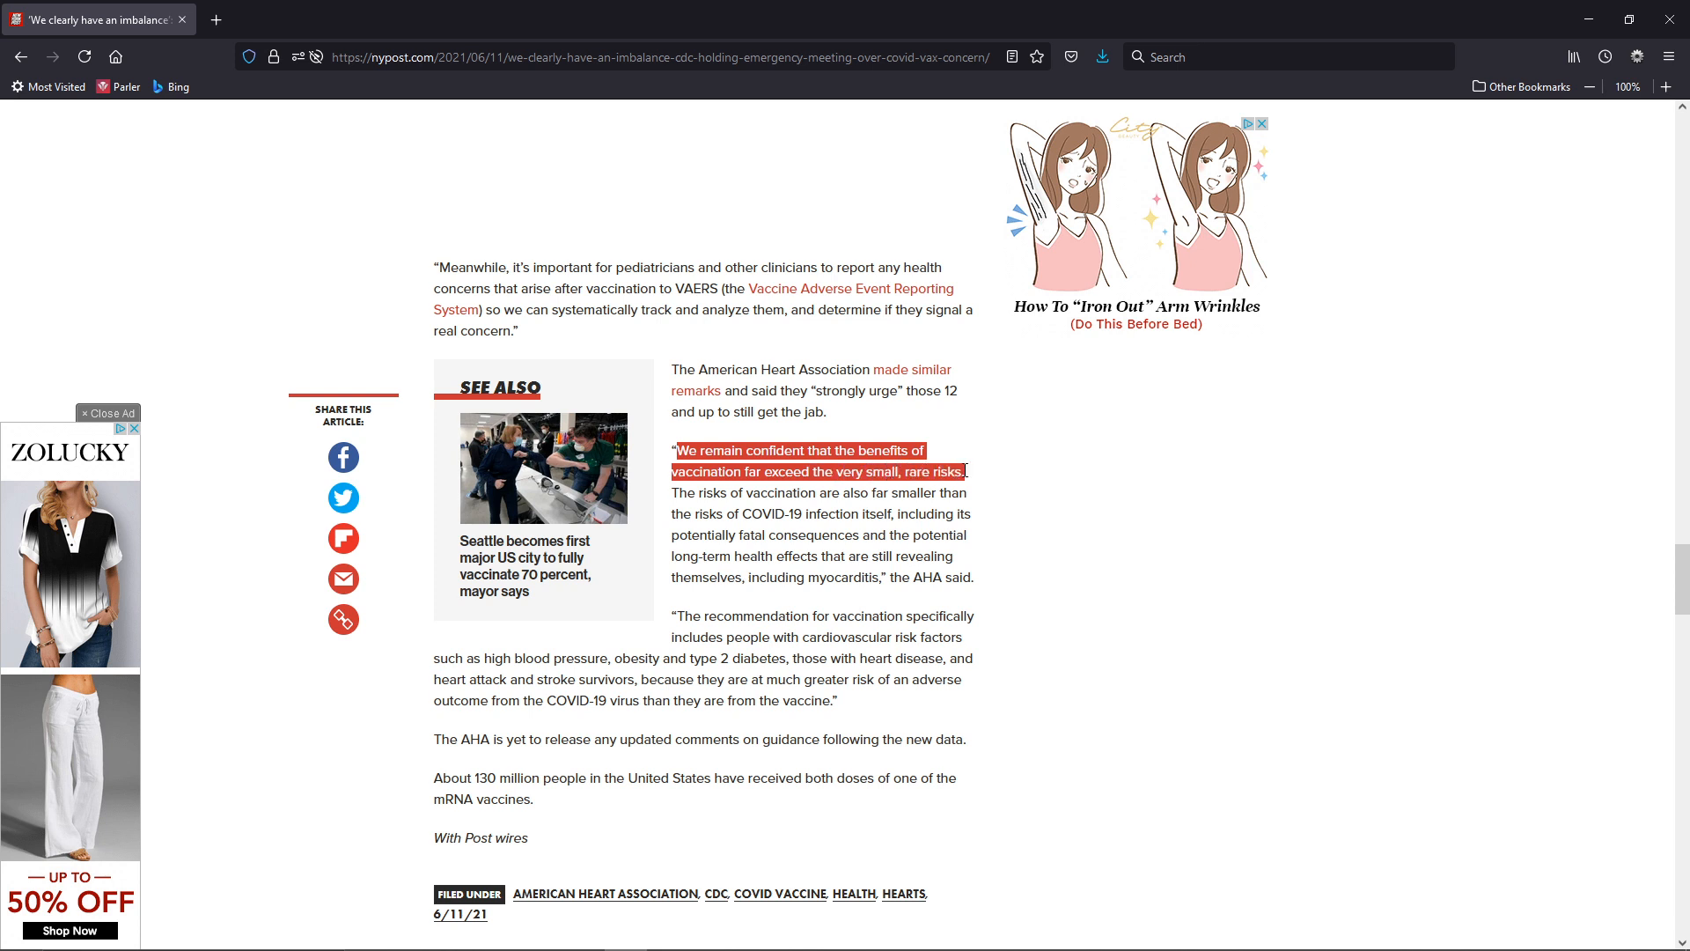
mouse_move(838, 472)
mouse_down()
mouse_move(694, 493)
mouse_move(807, 493)
mouse_move(753, 534)
mouse_move(946, 556)
mouse_move(849, 556)
mouse_move(809, 578)
mouse_move(882, 580)
mouse_up()
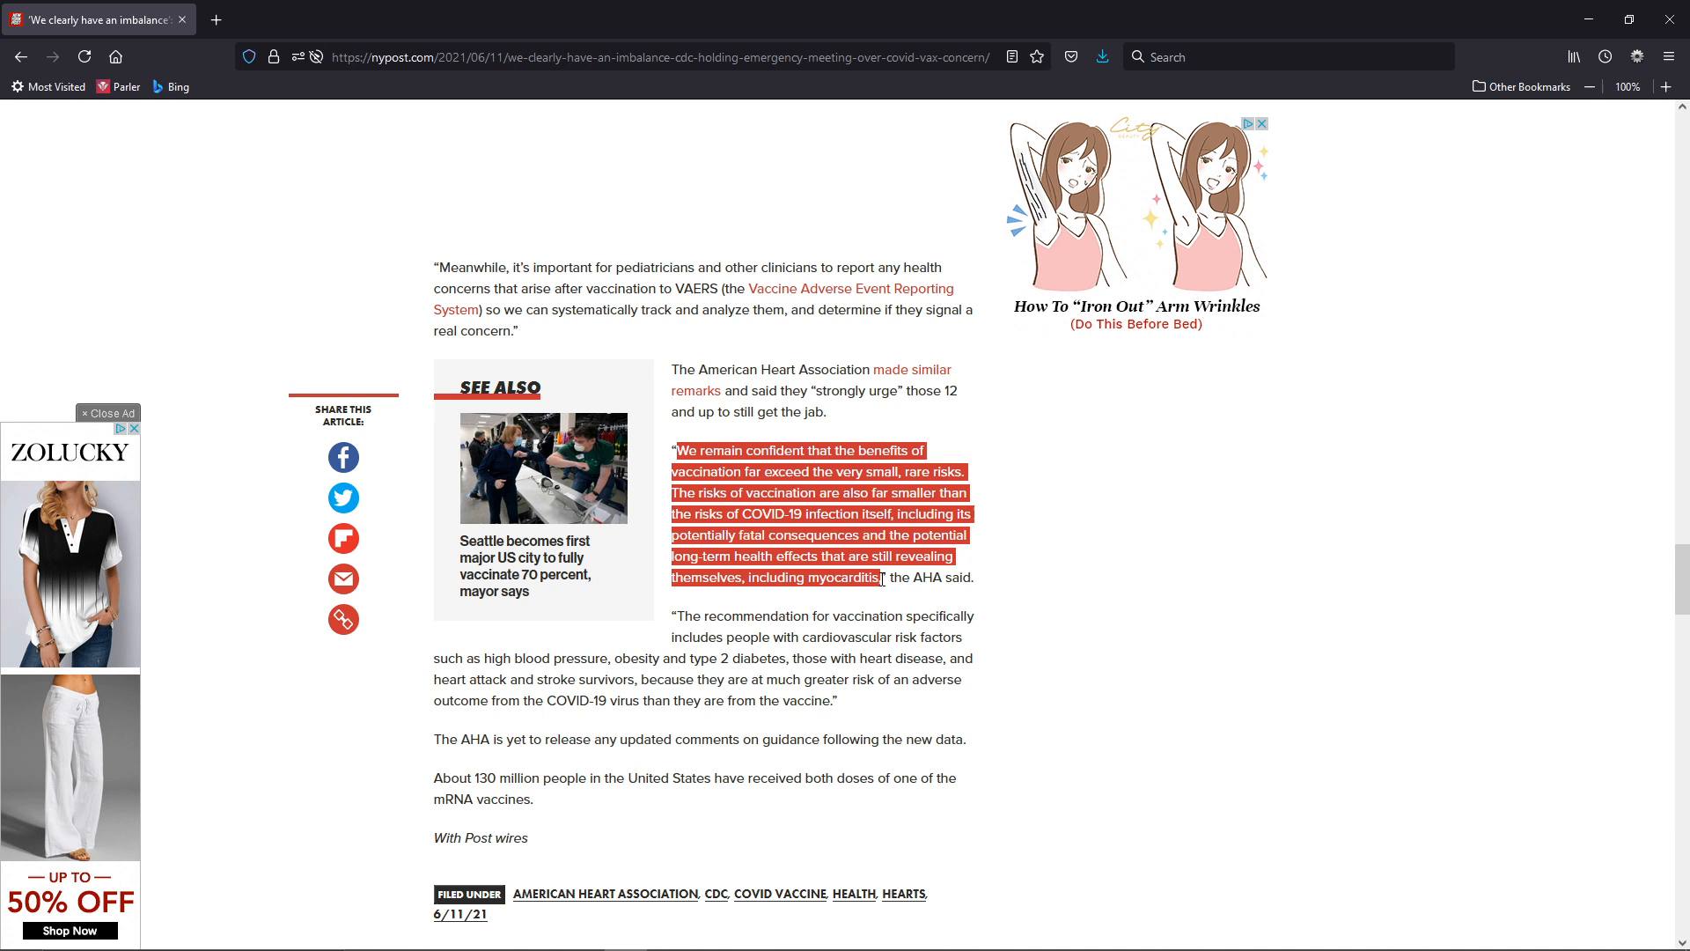
click(844, 616)
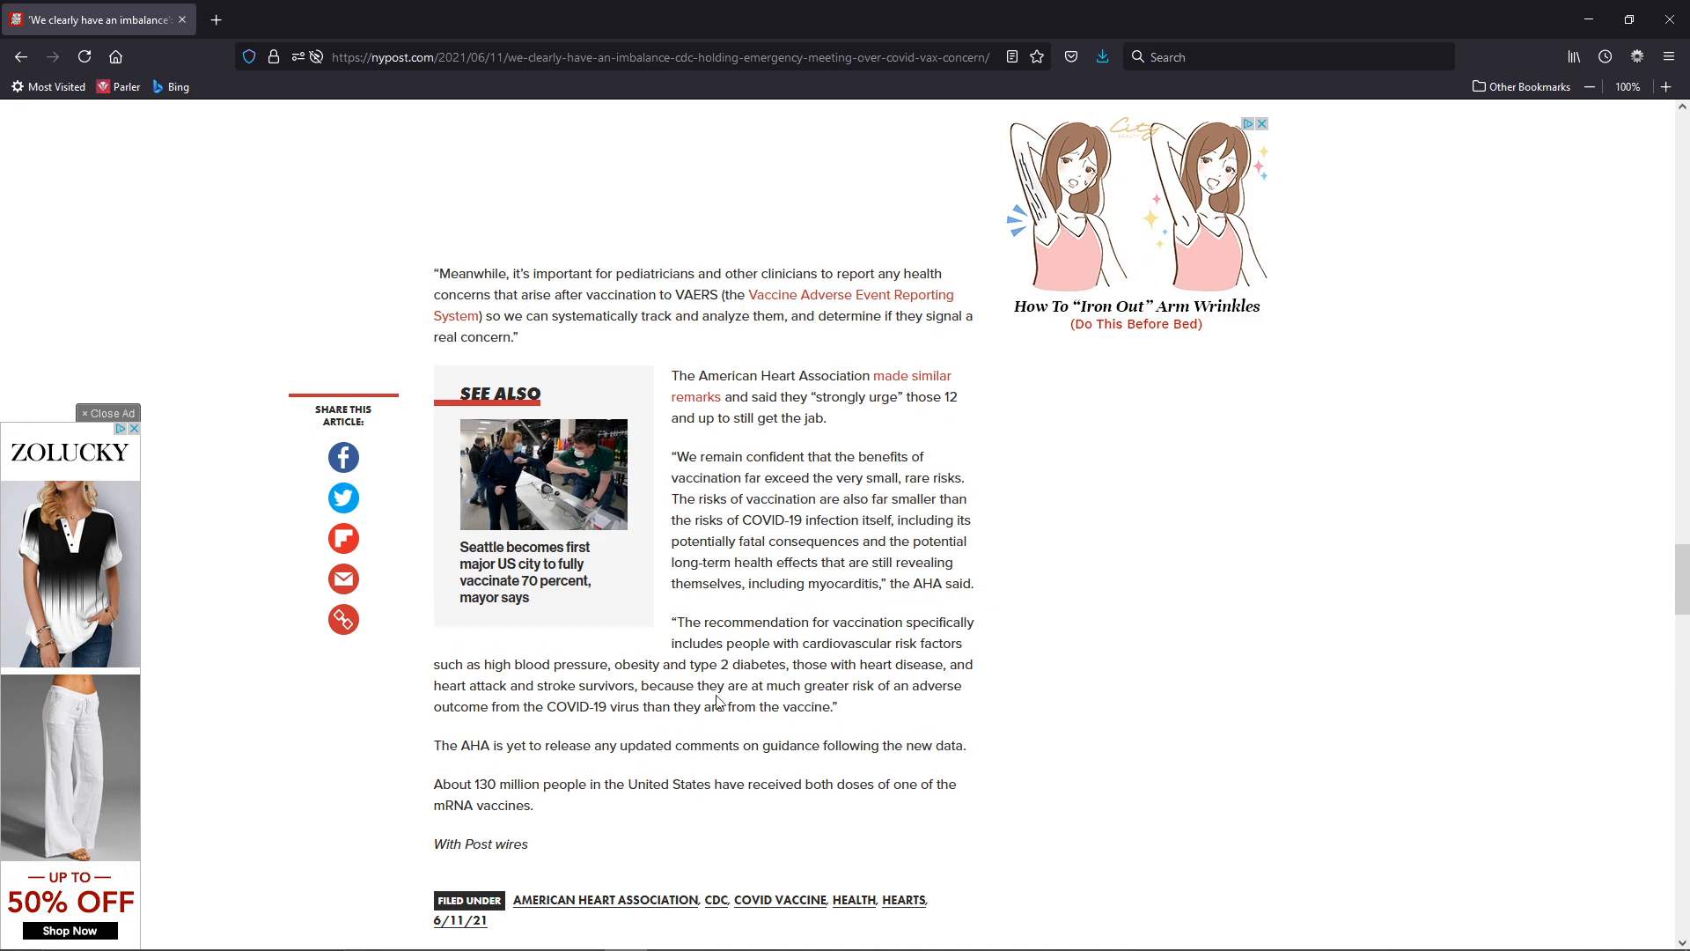
scroll(716, 696, up, 4)
scroll(717, 696, up, 4)
scroll(718, 696, up, 4)
scroll(716, 694, up, 3)
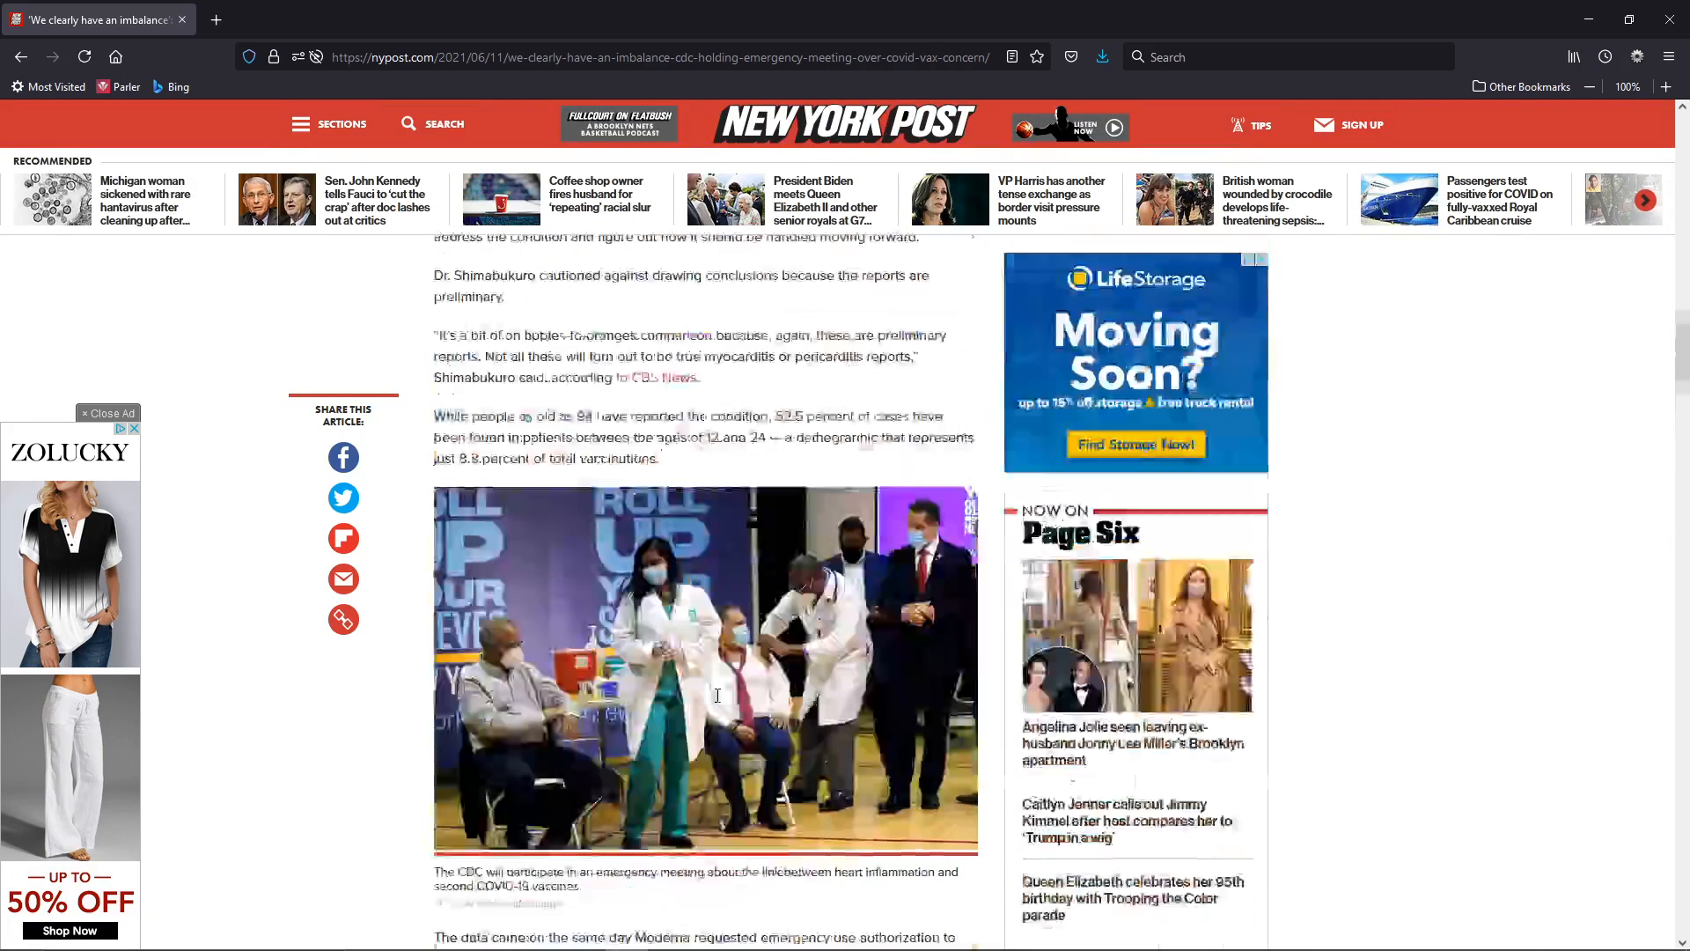
scroll(716, 695, up, 3)
scroll(716, 694, up, 3)
scroll(716, 695, up, 3)
scroll(716, 695, up, 3)
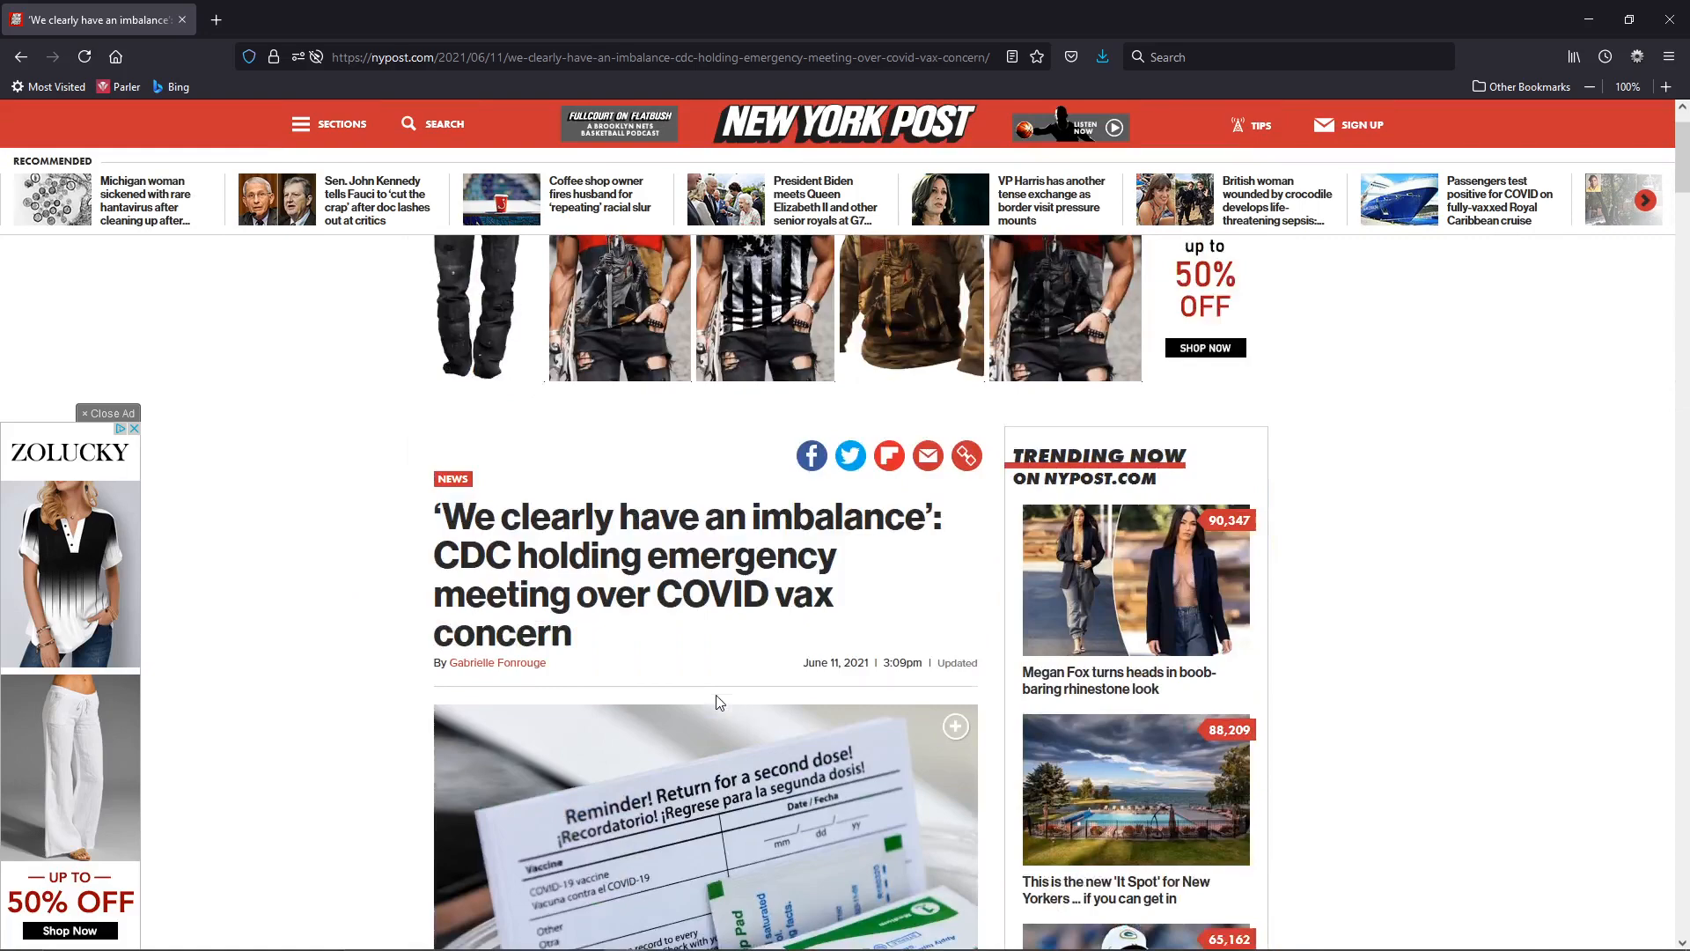
scroll(717, 696, down, 1)
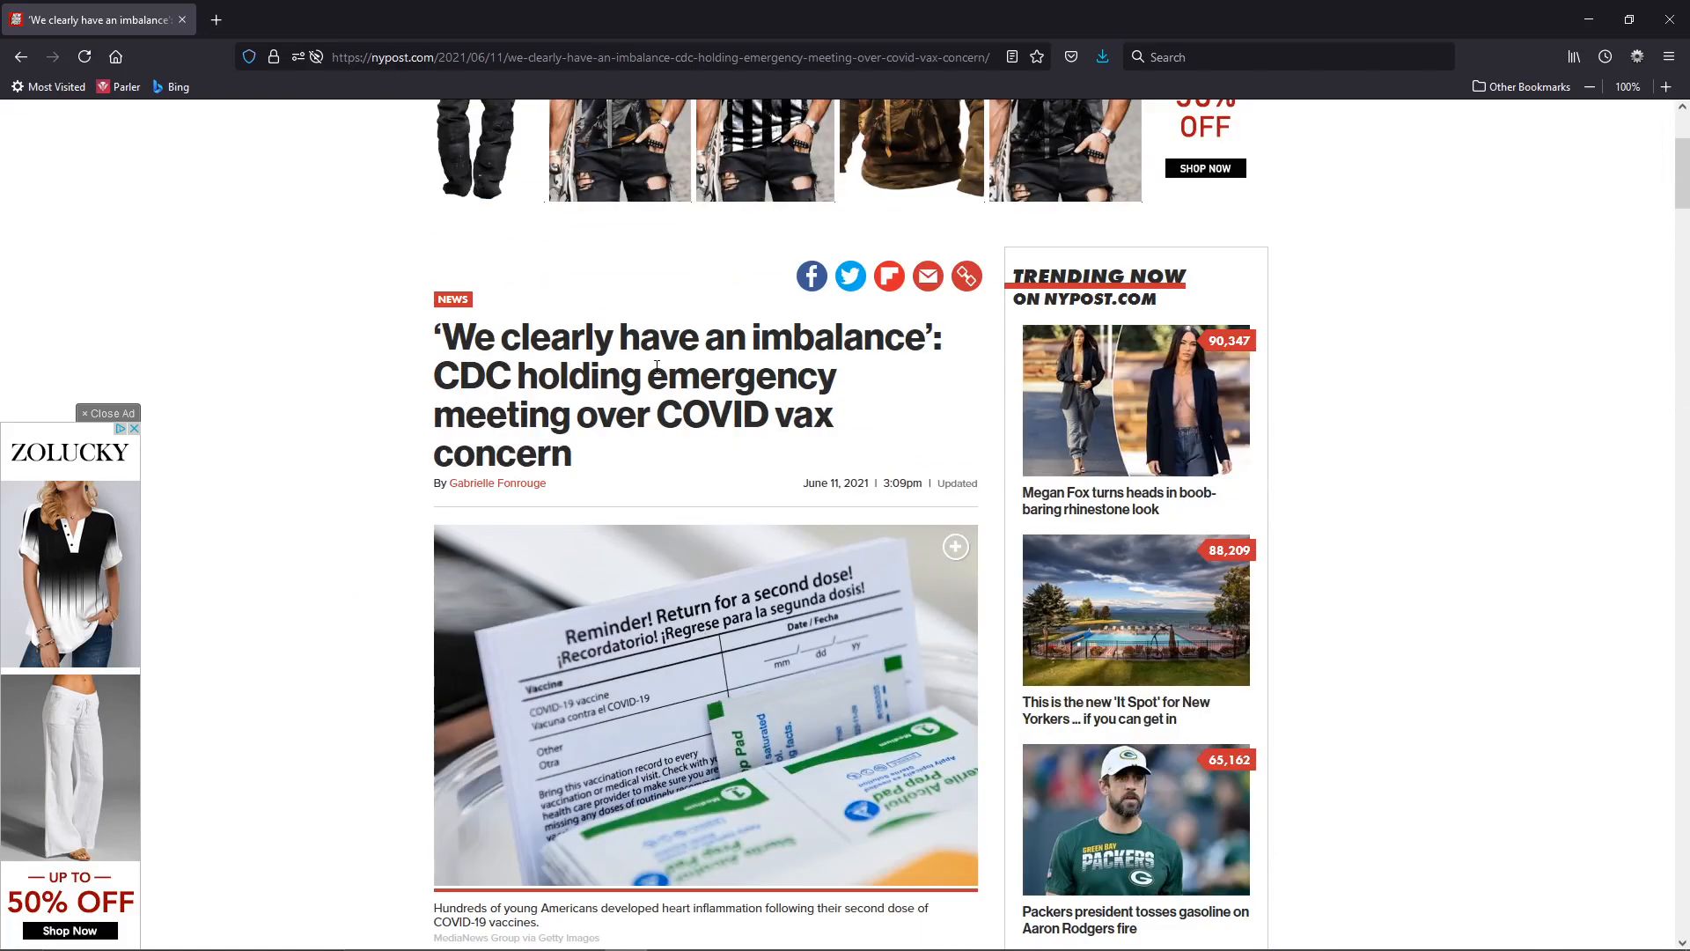
scroll(657, 367, down, 5)
scroll(648, 383, down, 1)
scroll(648, 389, down, 1)
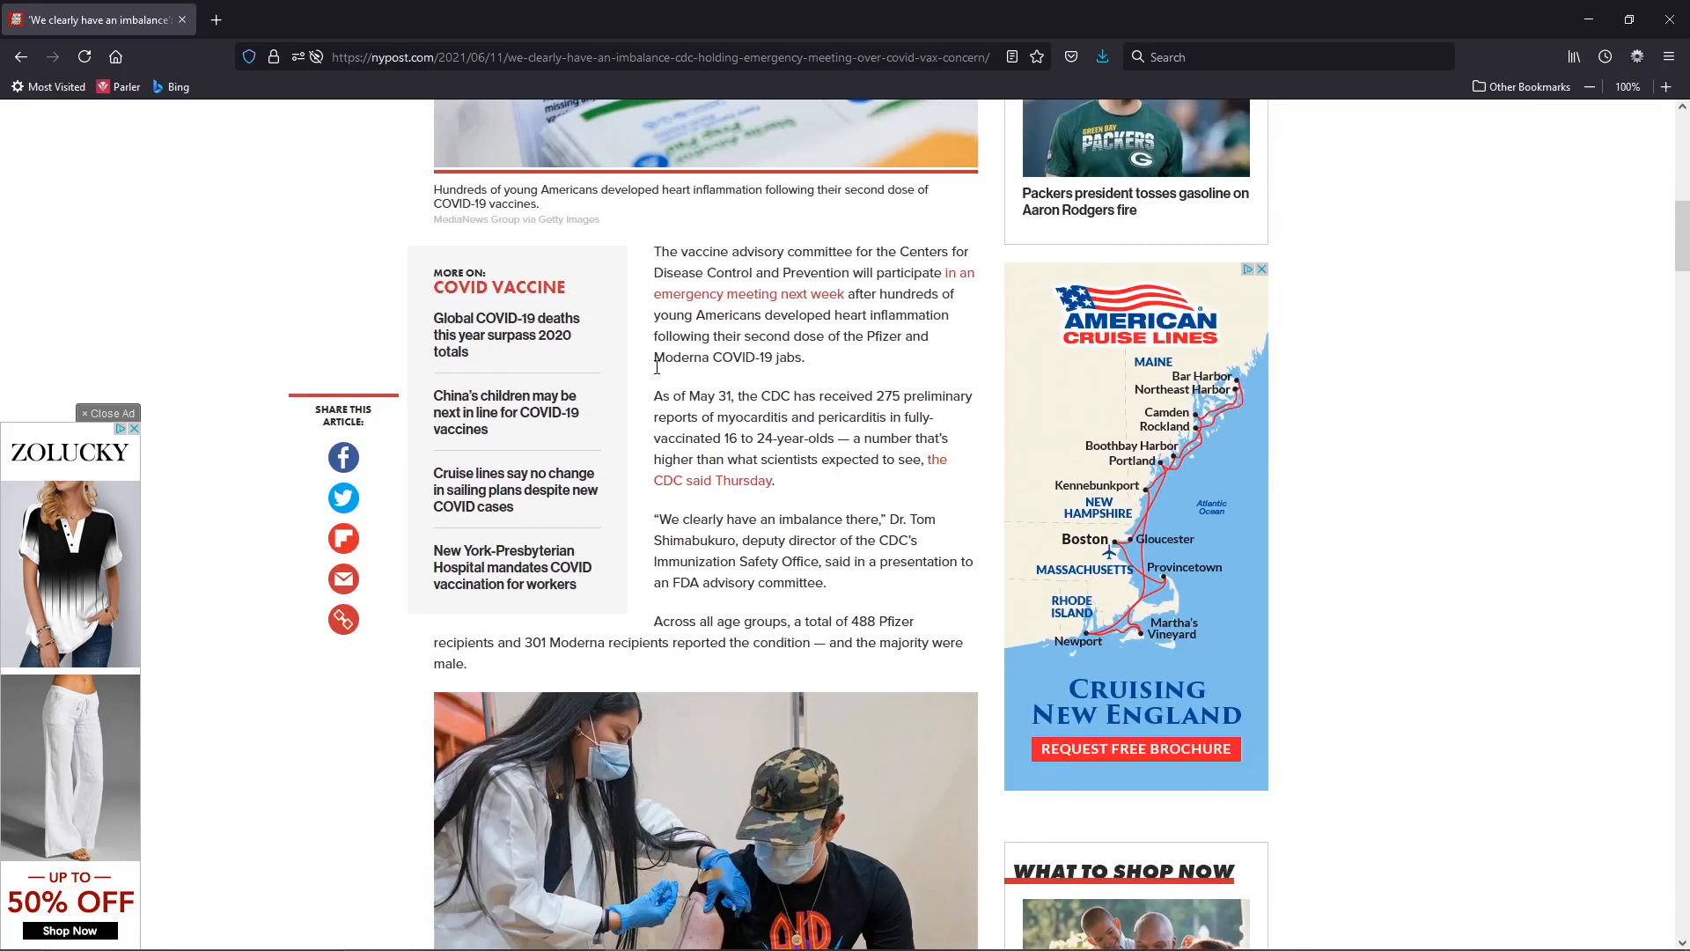
scroll(640, 399, down, 1)
scroll(641, 399, down, 1)
scroll(539, 458, down, 2)
scroll(539, 459, down, 3)
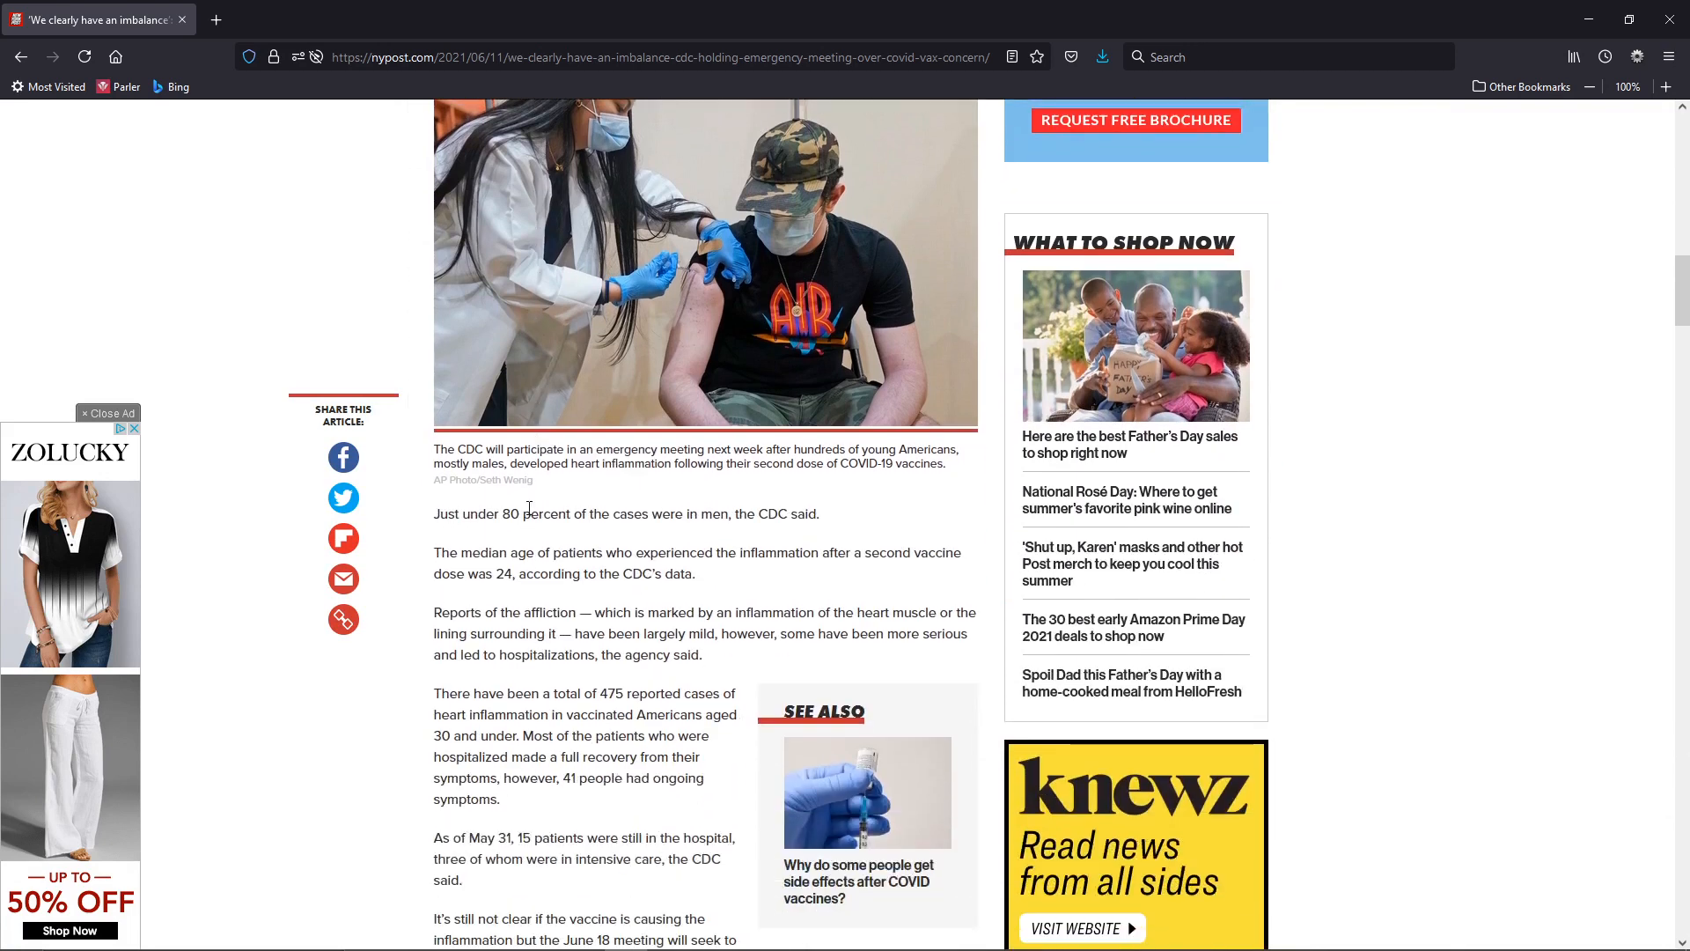
scroll(513, 556, down, 1)
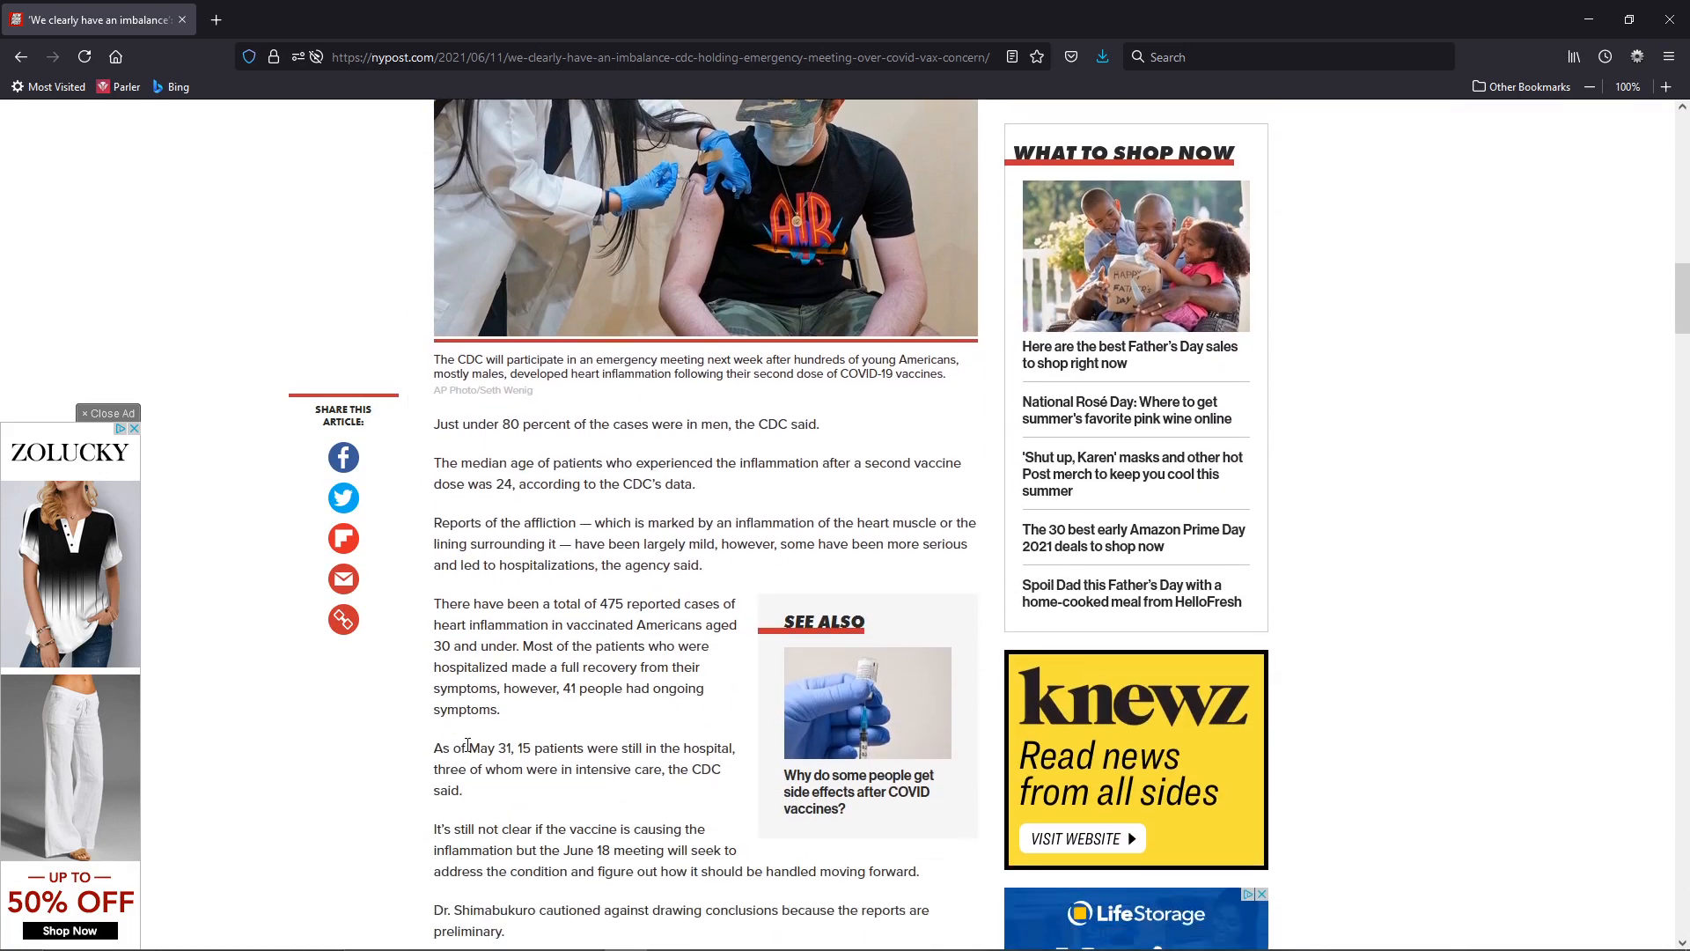
drag(470, 748, 513, 748)
scroll(689, 665, up, 5)
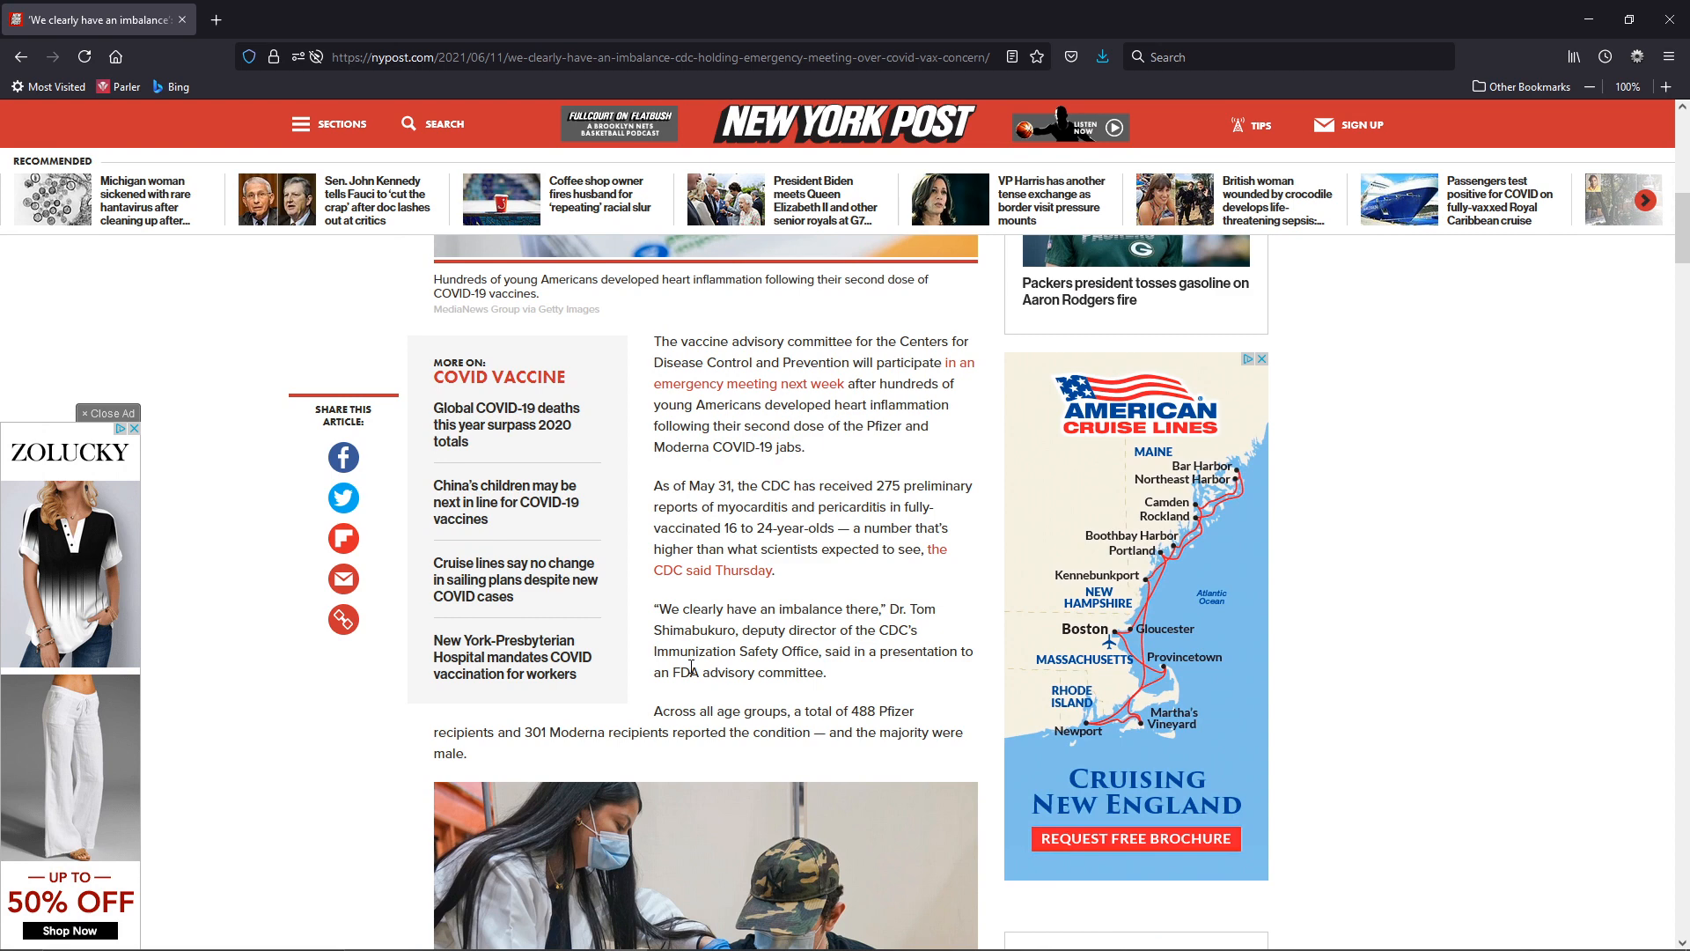
scroll(690, 666, up, 3)
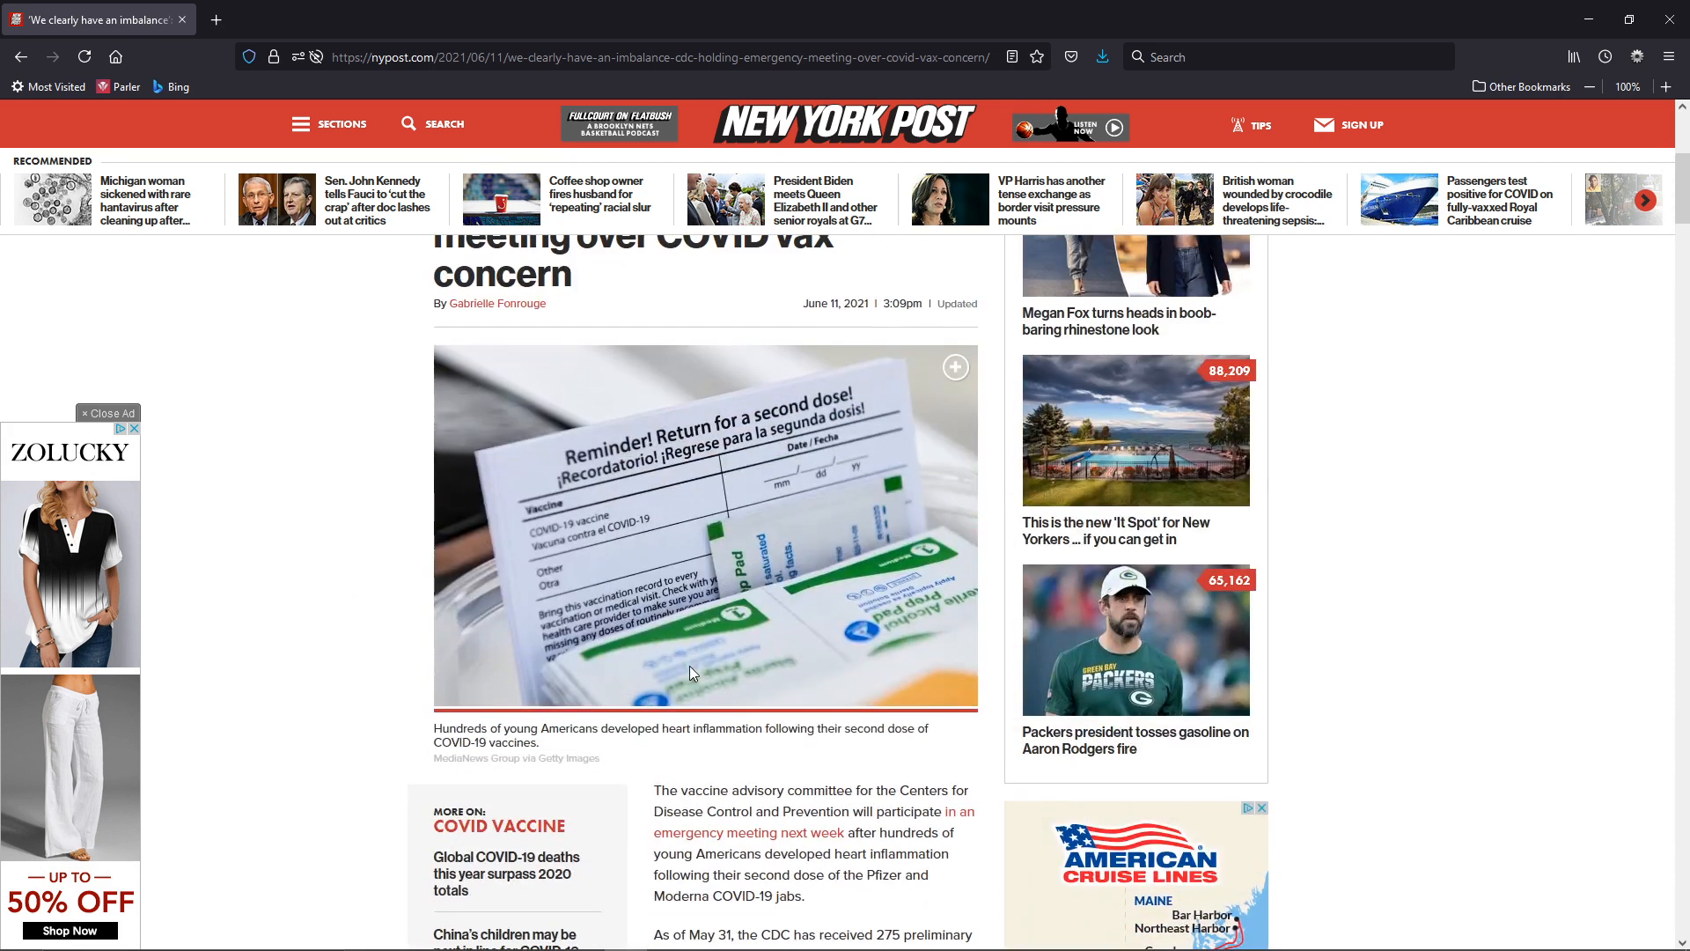
scroll(656, 503, up, 2)
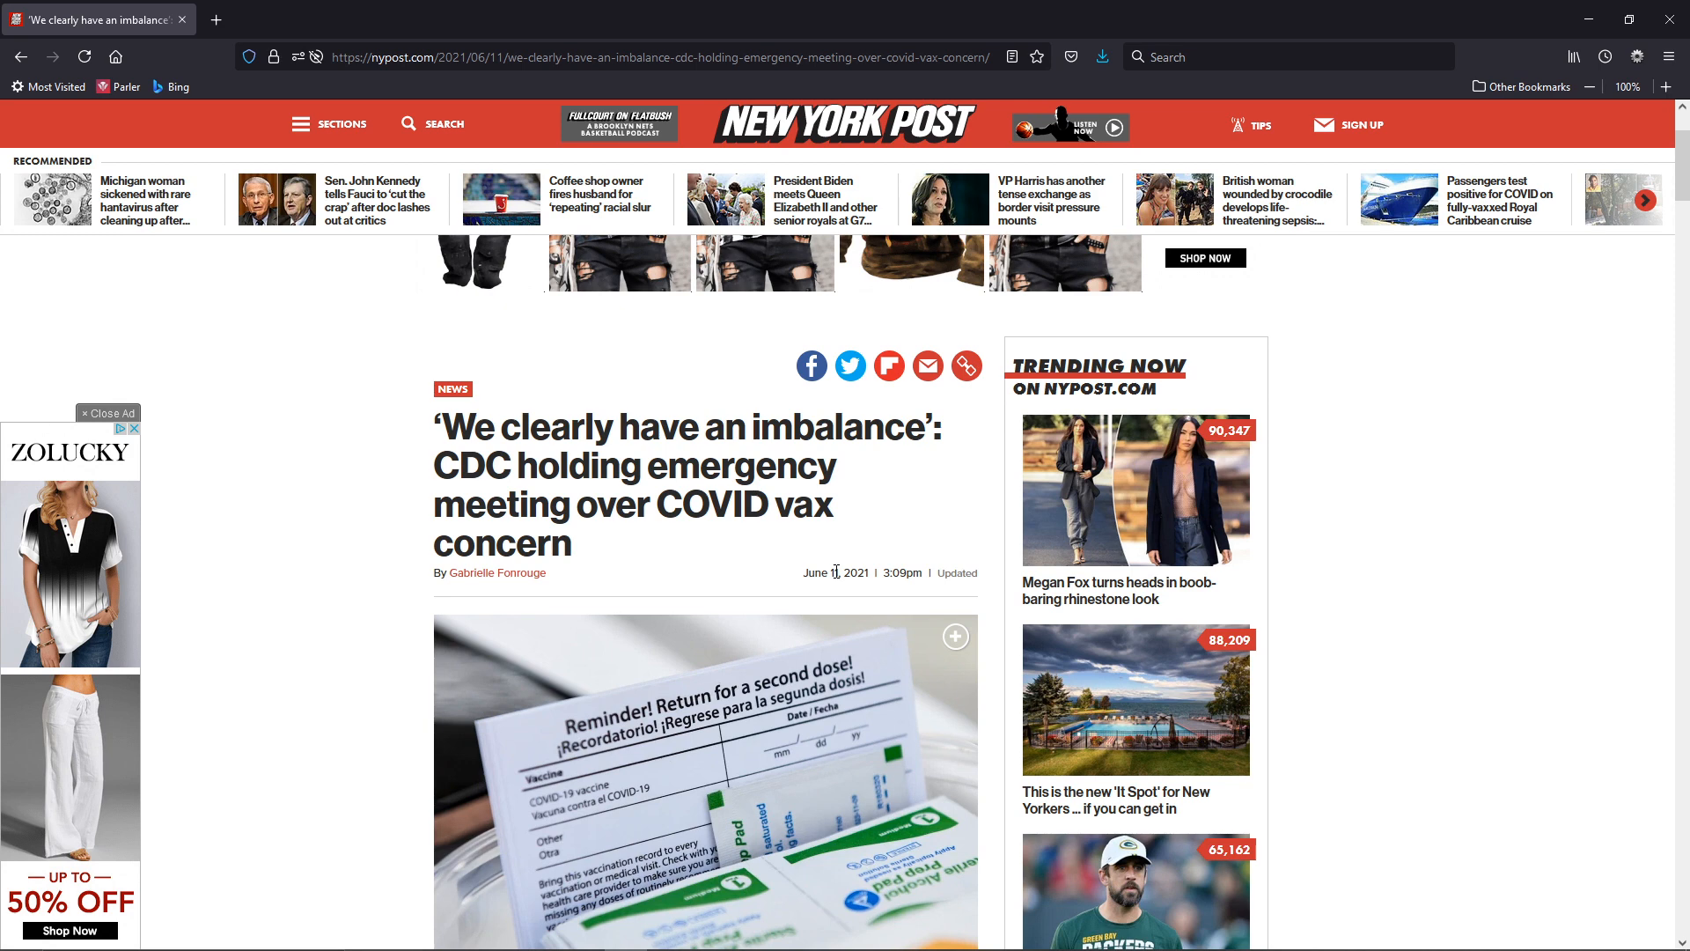
scroll(835, 573, down, 3)
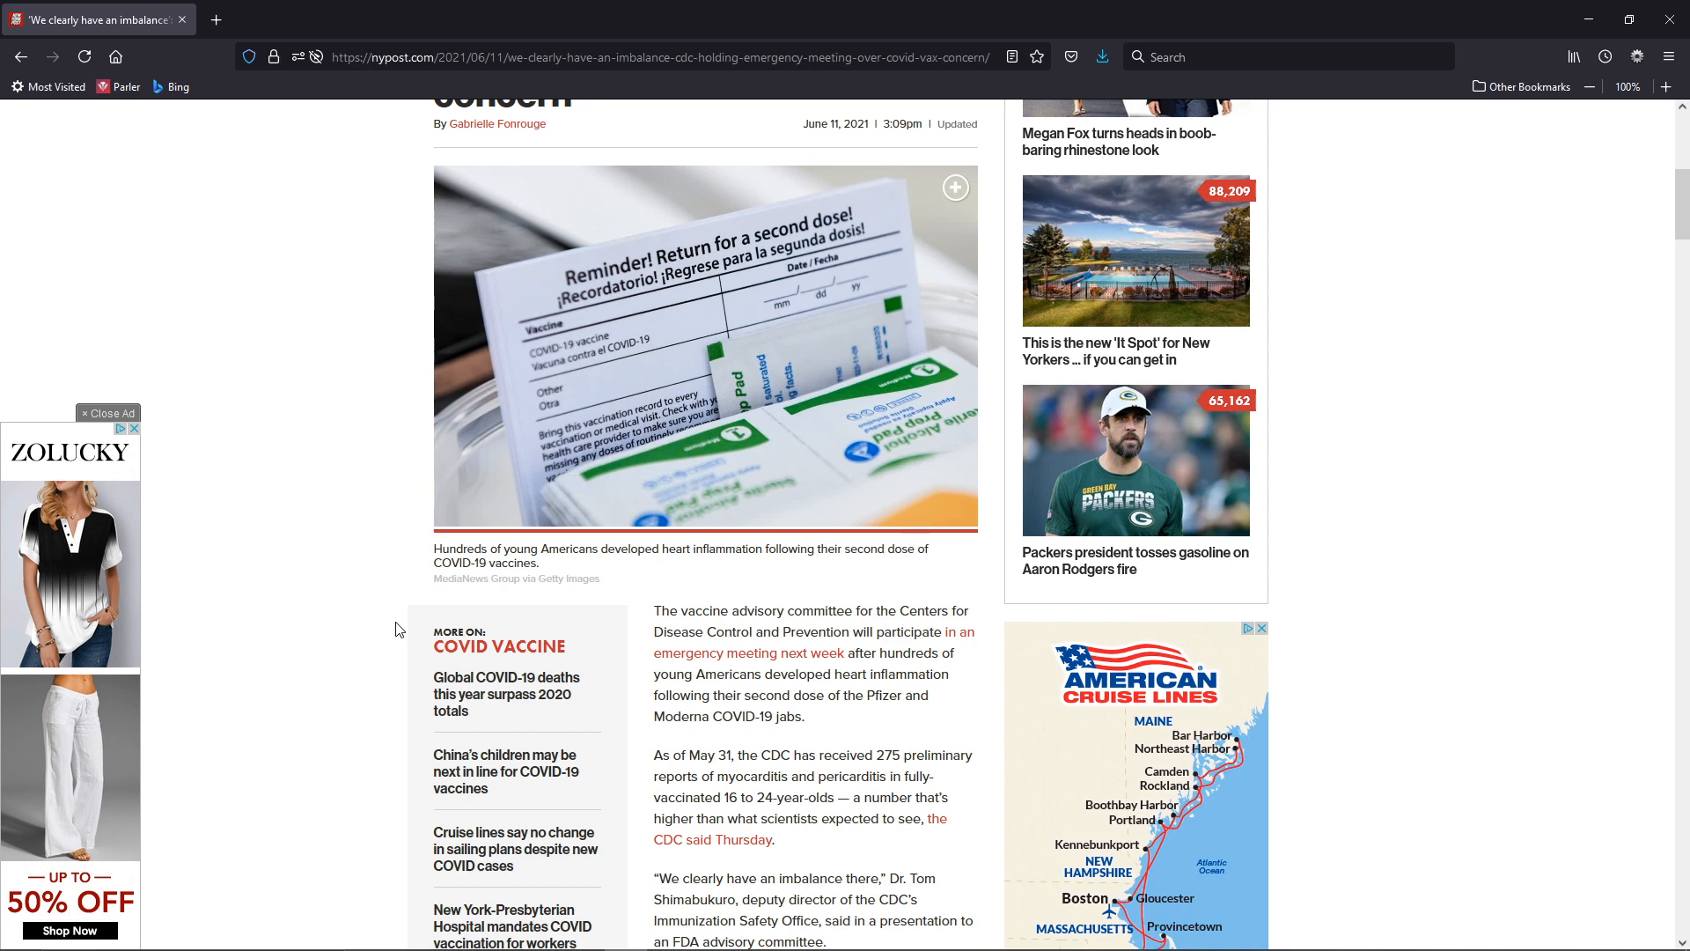
scroll(396, 629, up, 3)
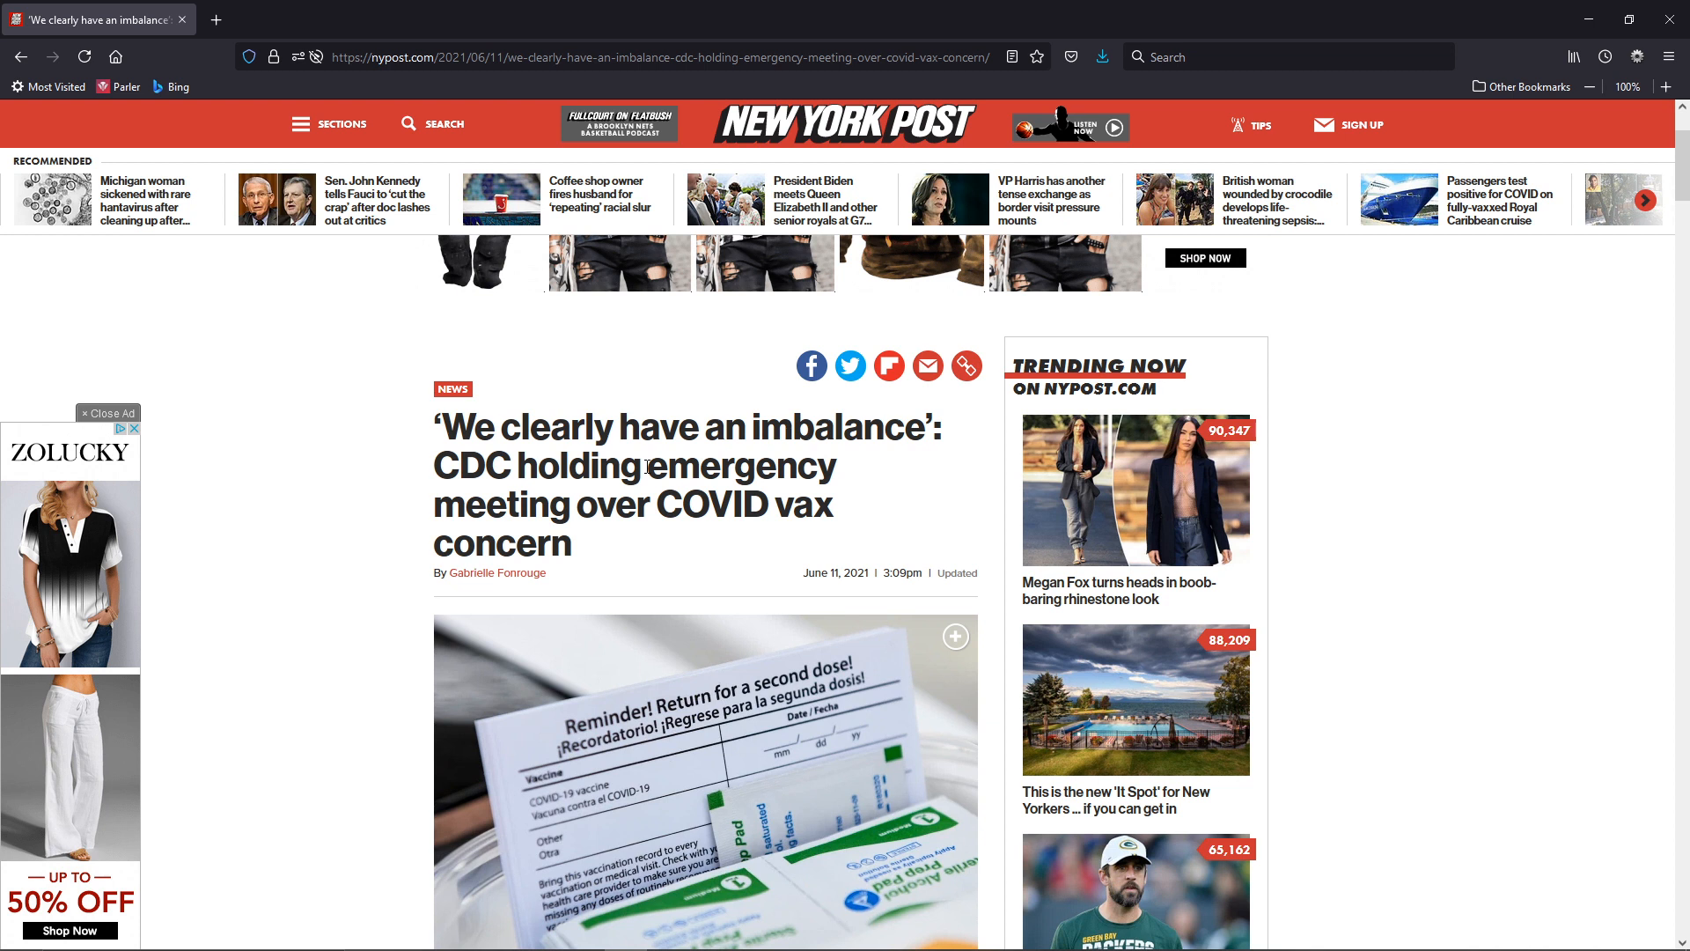
scroll(649, 466, down, 5)
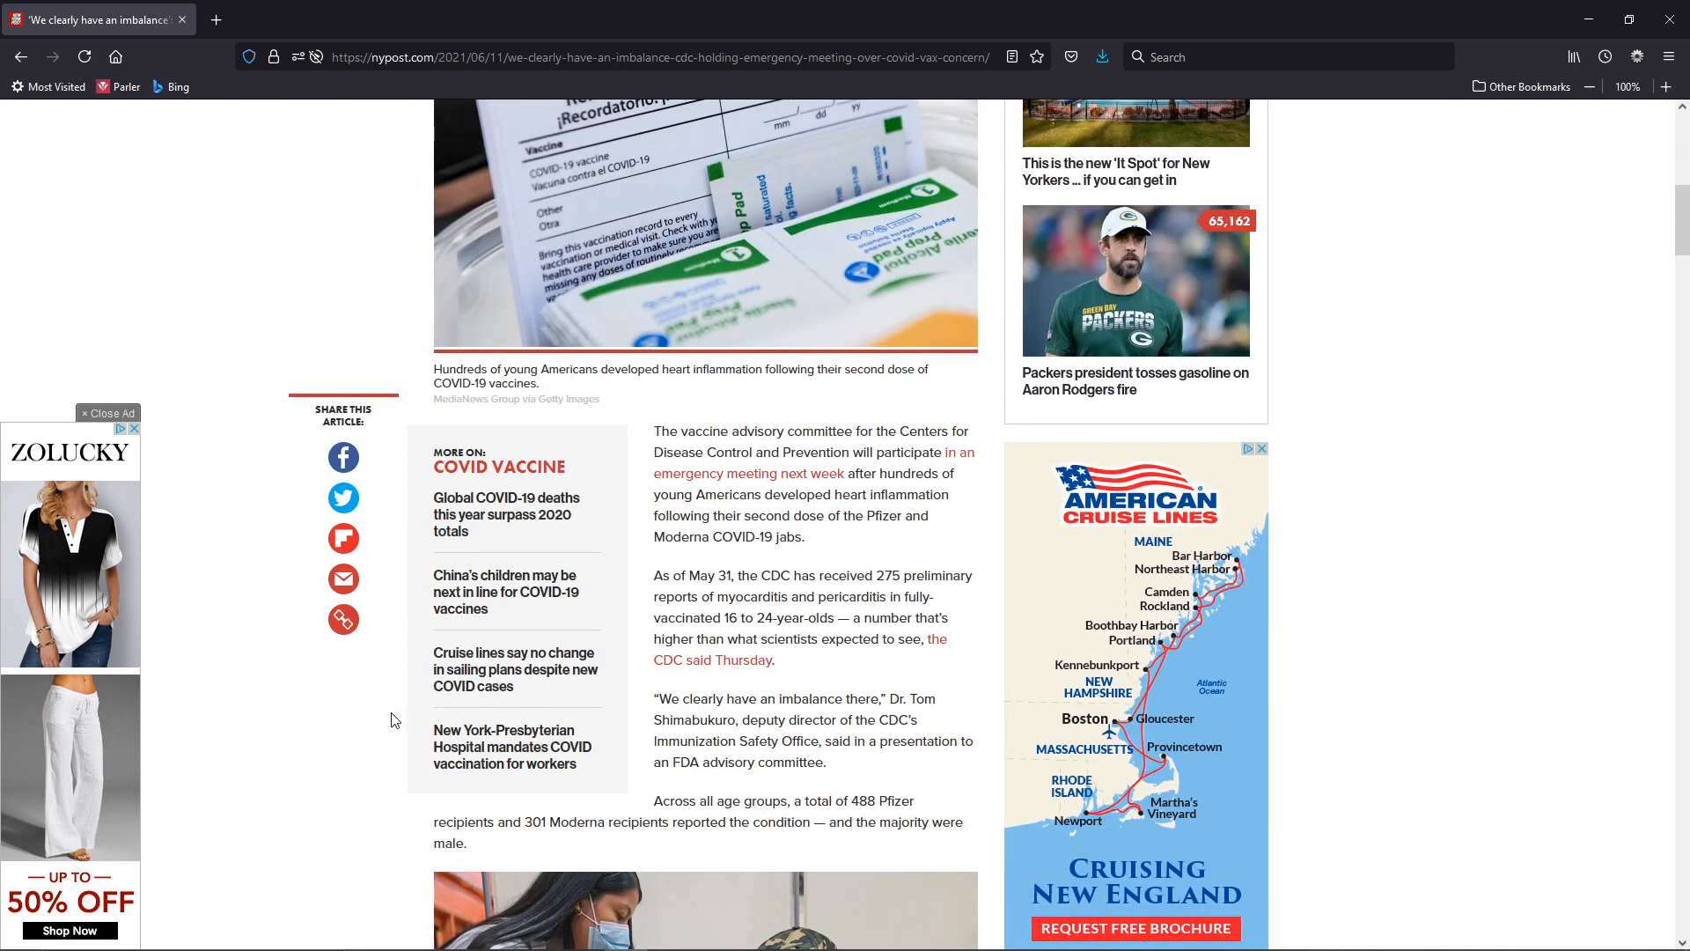
scroll(391, 720, up, 5)
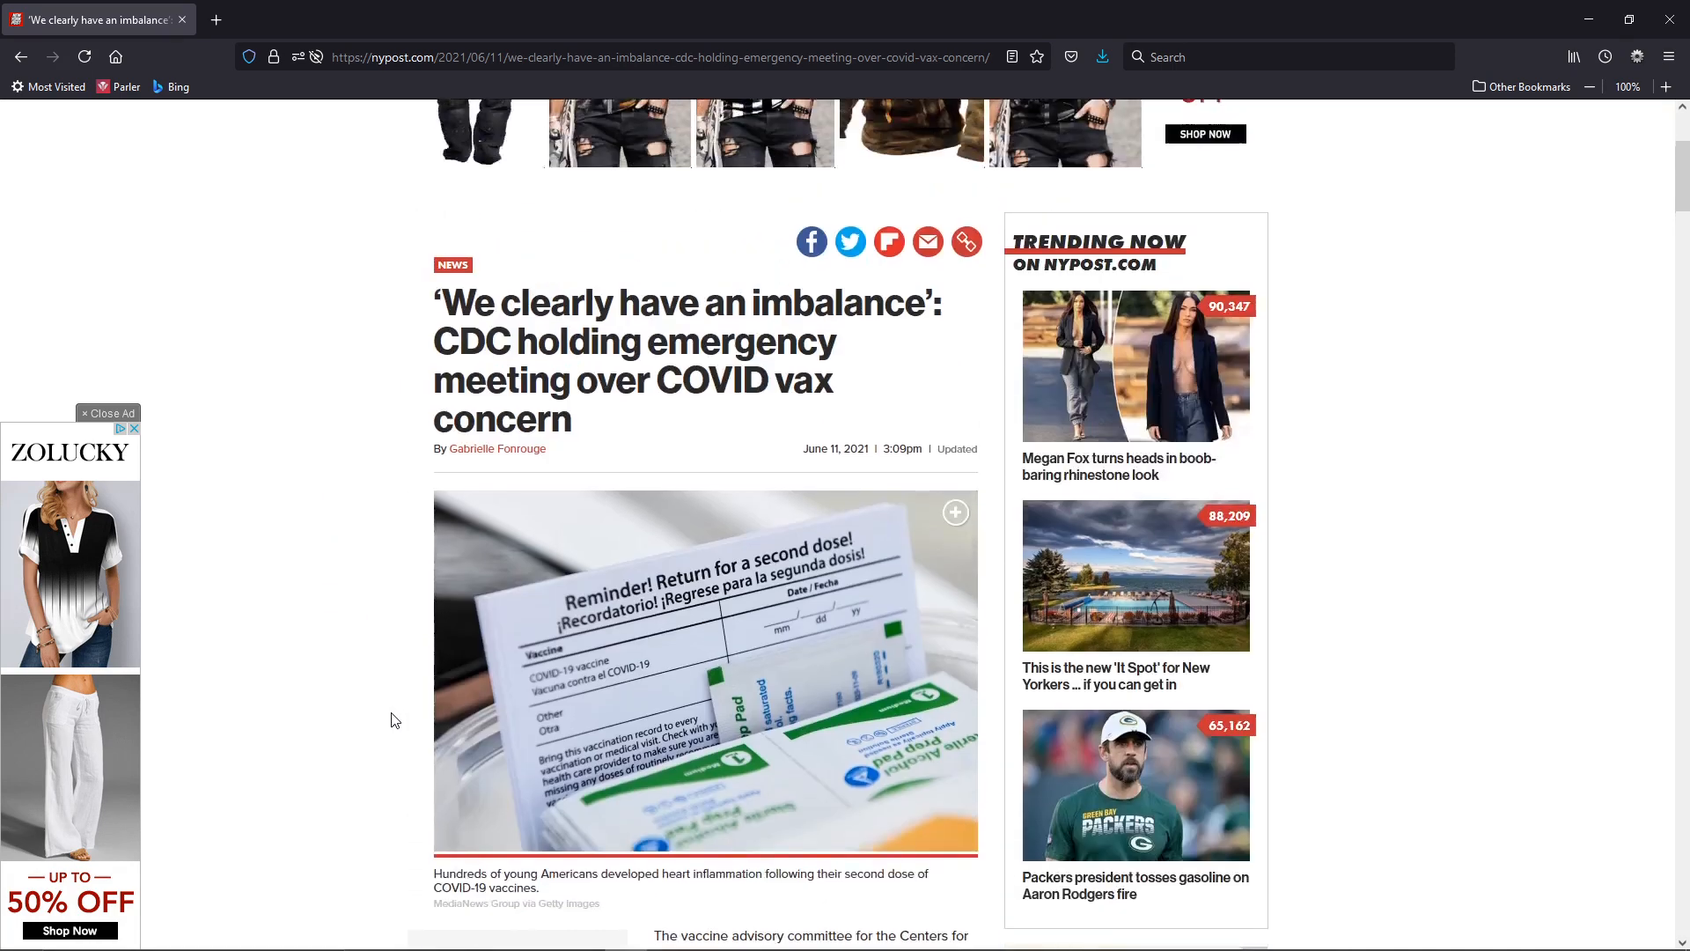